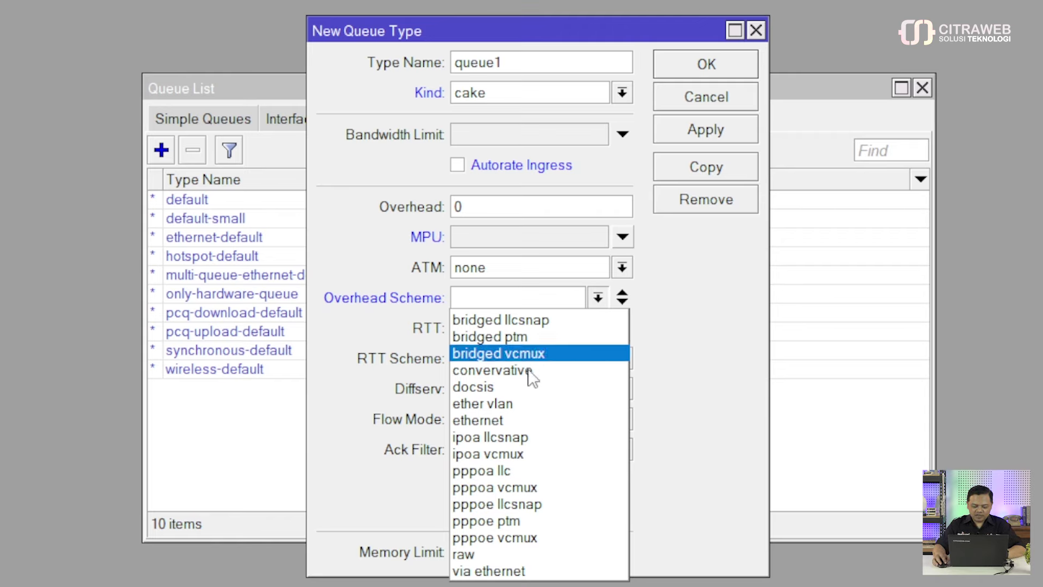
Try ethernet as the overhead scheme of the new cake queue type, and clear the overhead scheme again
click(481, 420)
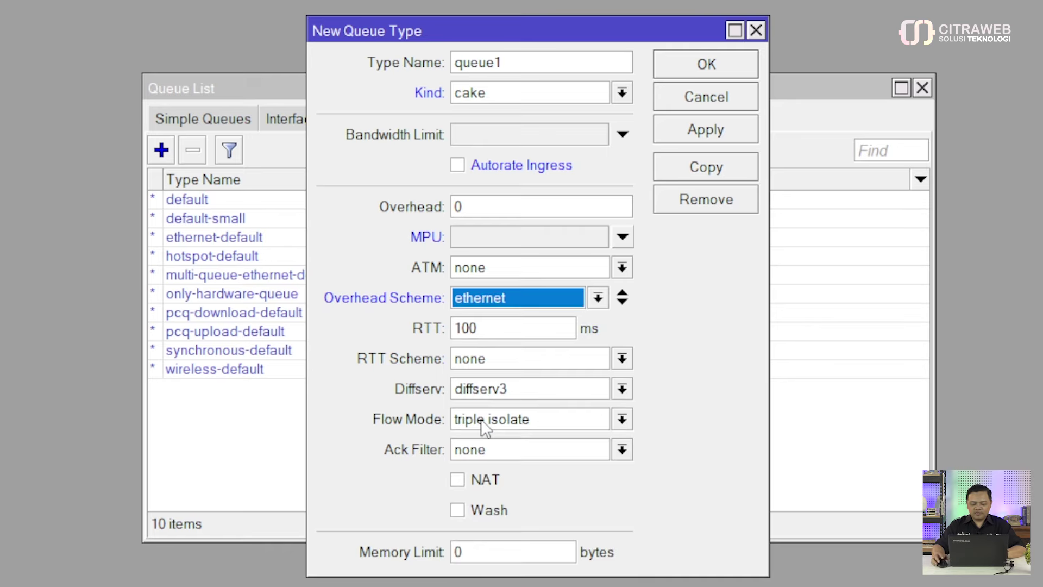
click(598, 300)
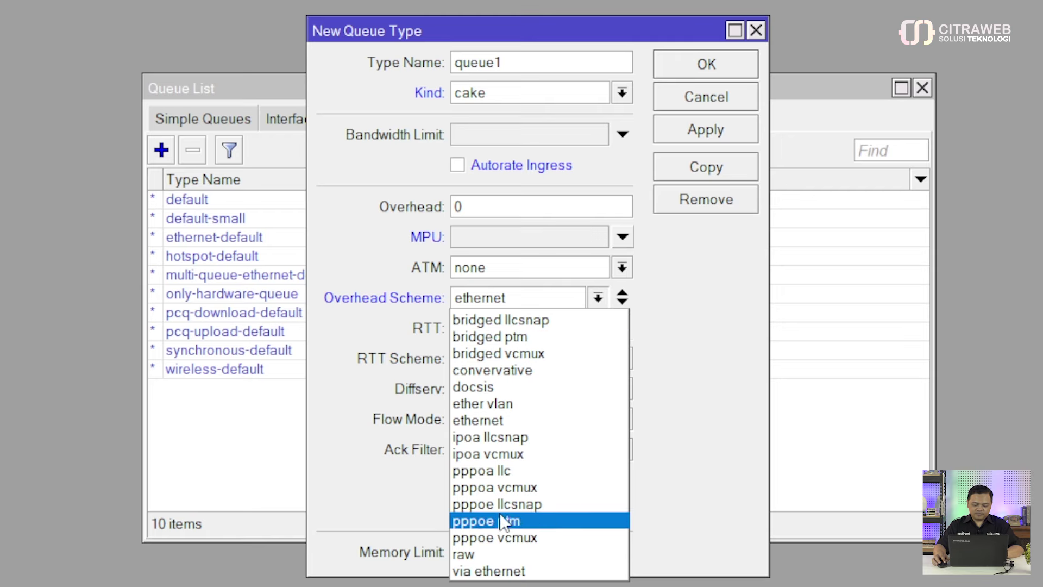
click(686, 315)
click(622, 297)
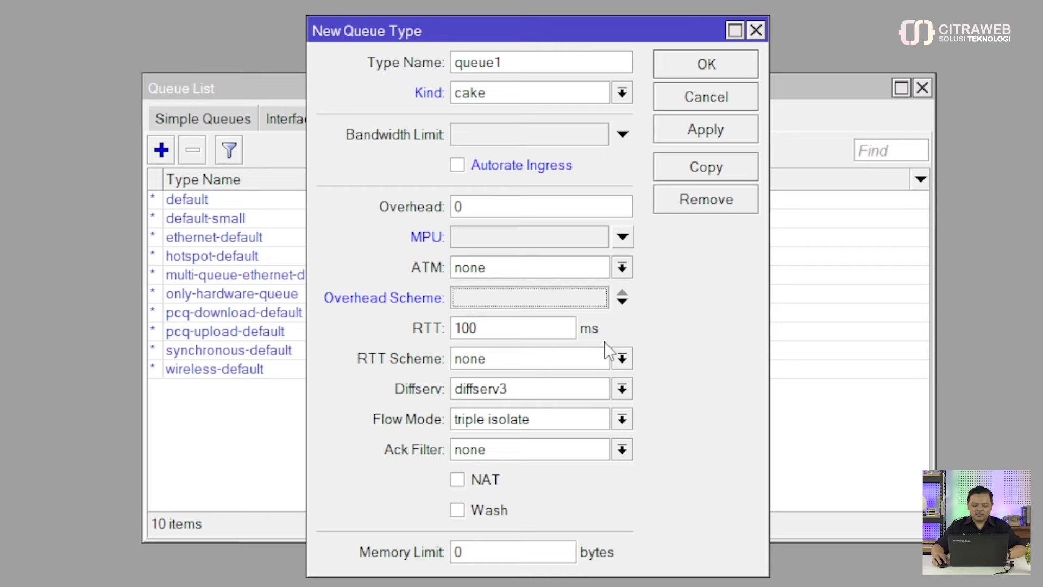
Set the RTT scheme of the new cake queue type queue1 to datacentre and apply it
click(619, 359)
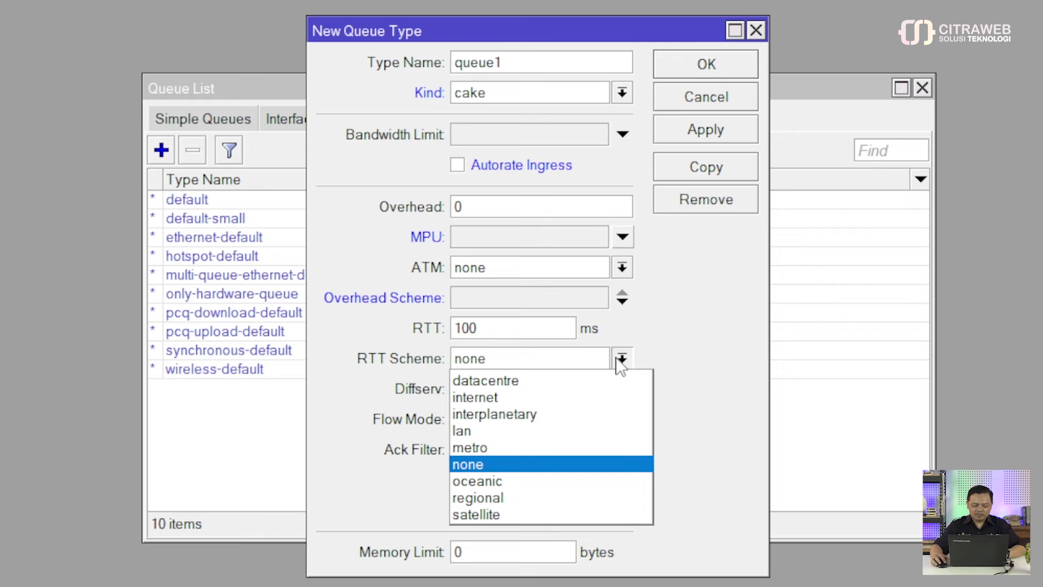
click(546, 381)
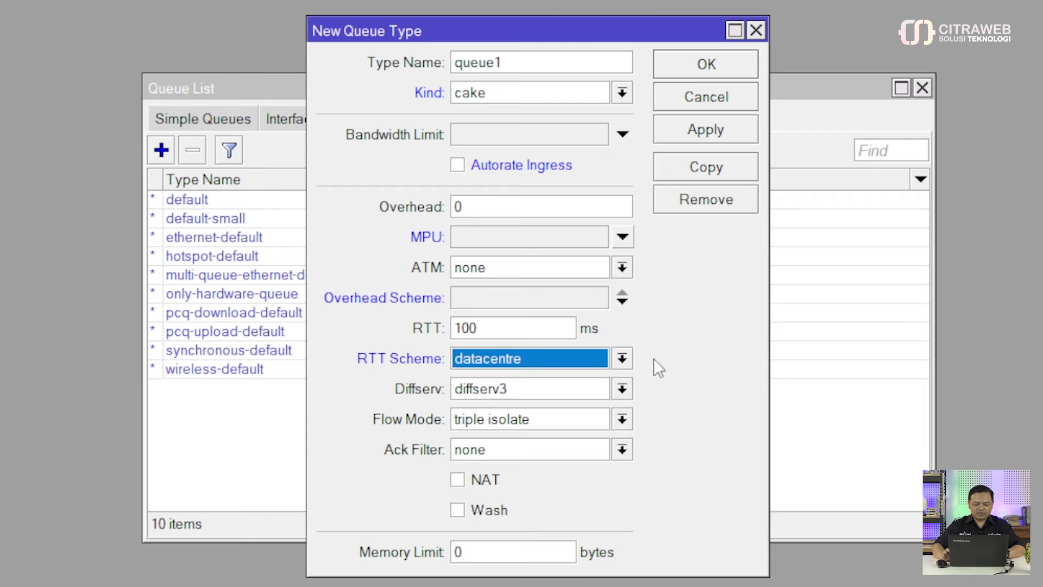
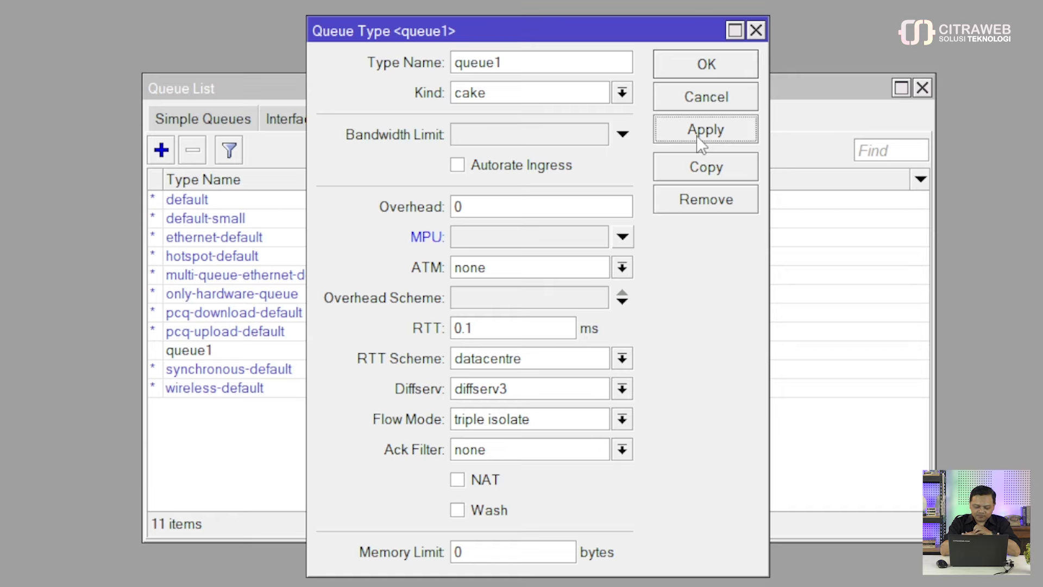
Try the lan RTT scheme on queue1, switch the scheme to none, and set the RTT to 100 ms
click(622, 358)
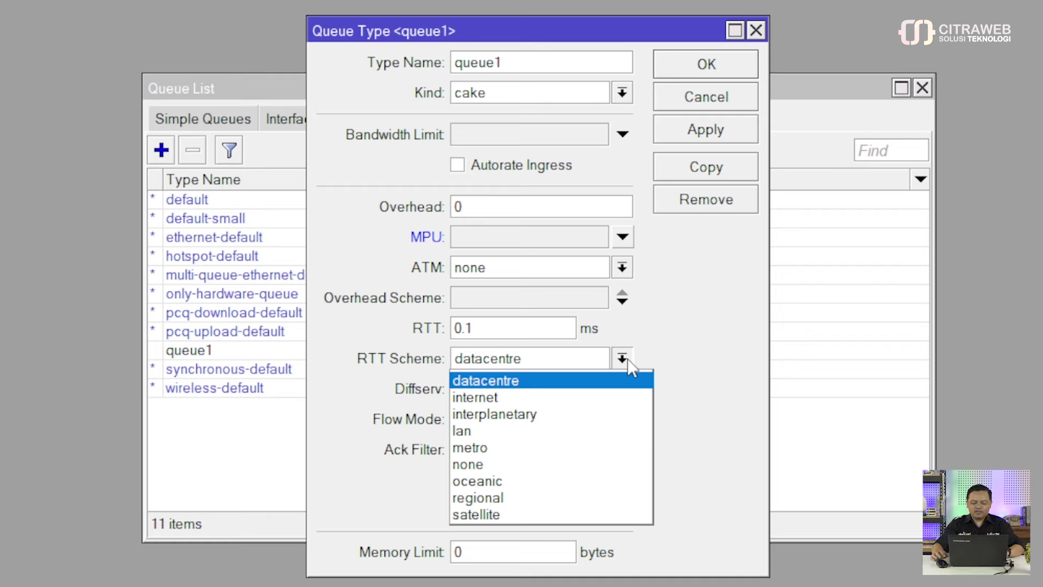
click(579, 430)
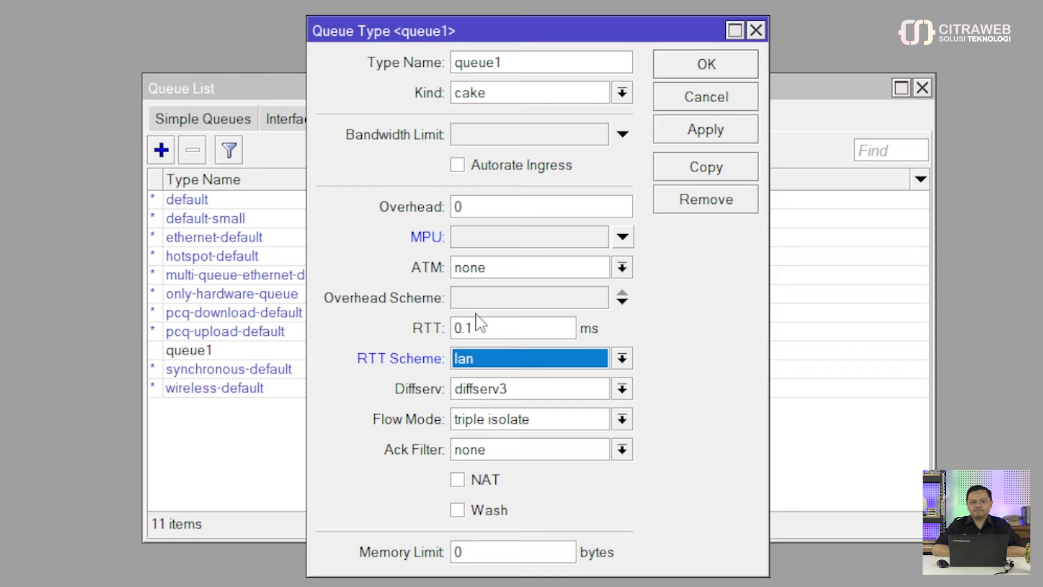
click(620, 360)
click(543, 465)
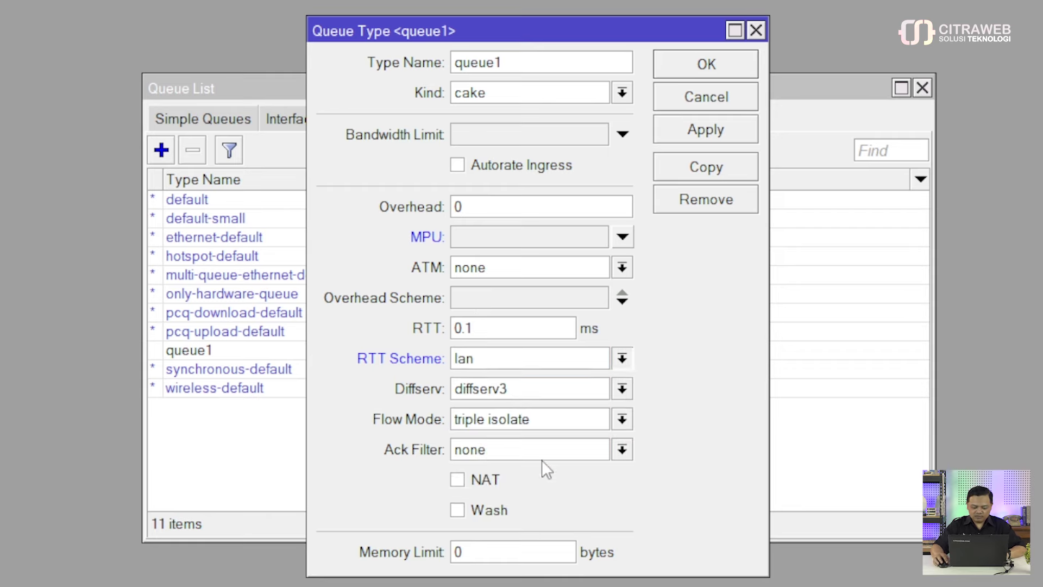
click(466, 329)
key(BackSpace)
key(BackSpace)
key(BackSpace)
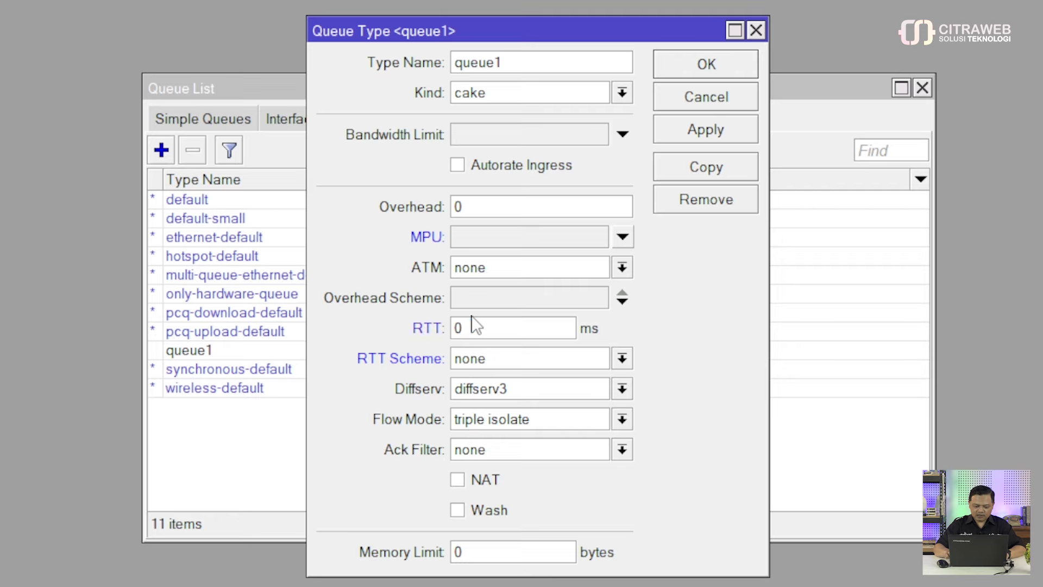
text(100)
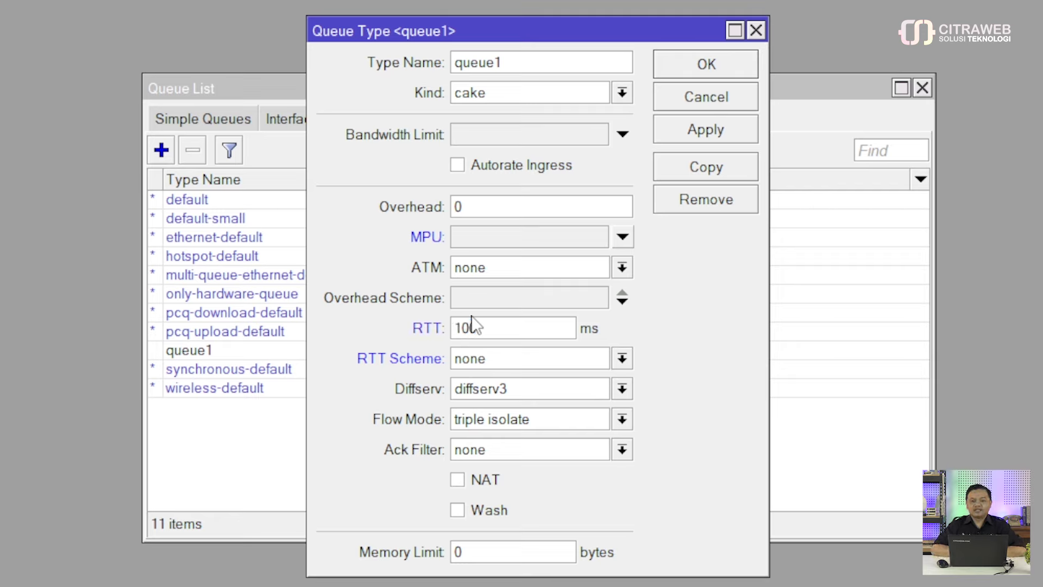
key(Tab)
key(Tab)
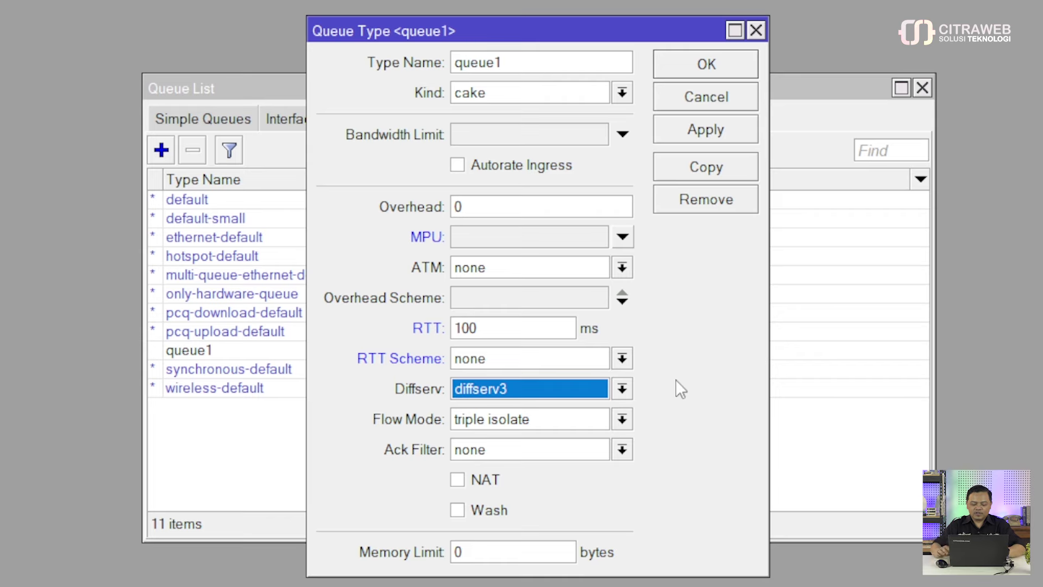
Review the available Diffserv, Flow Mode and Ack Filter options of queue1, and close its settings without applying
click(621, 389)
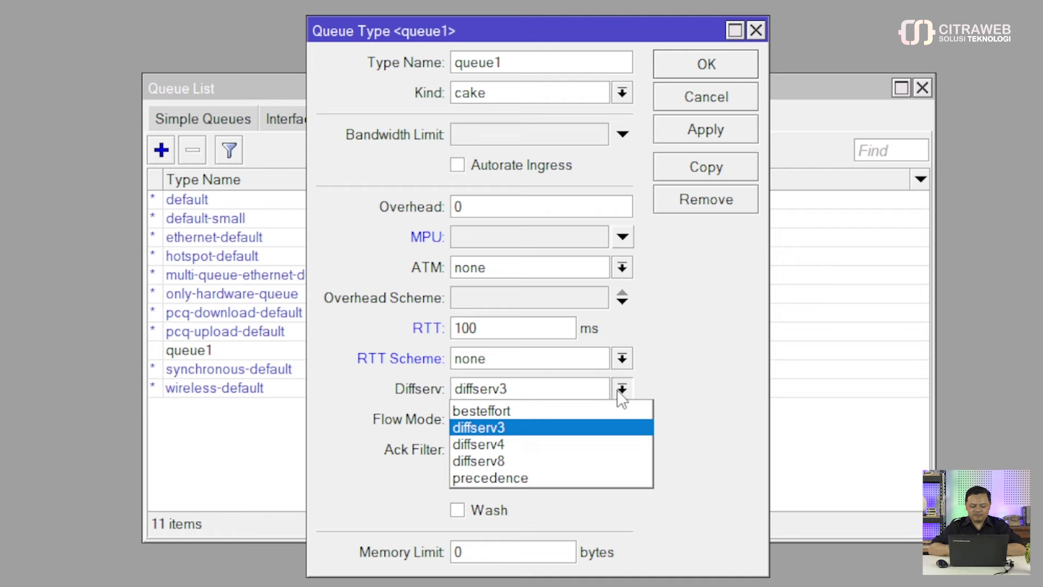
key(Return)
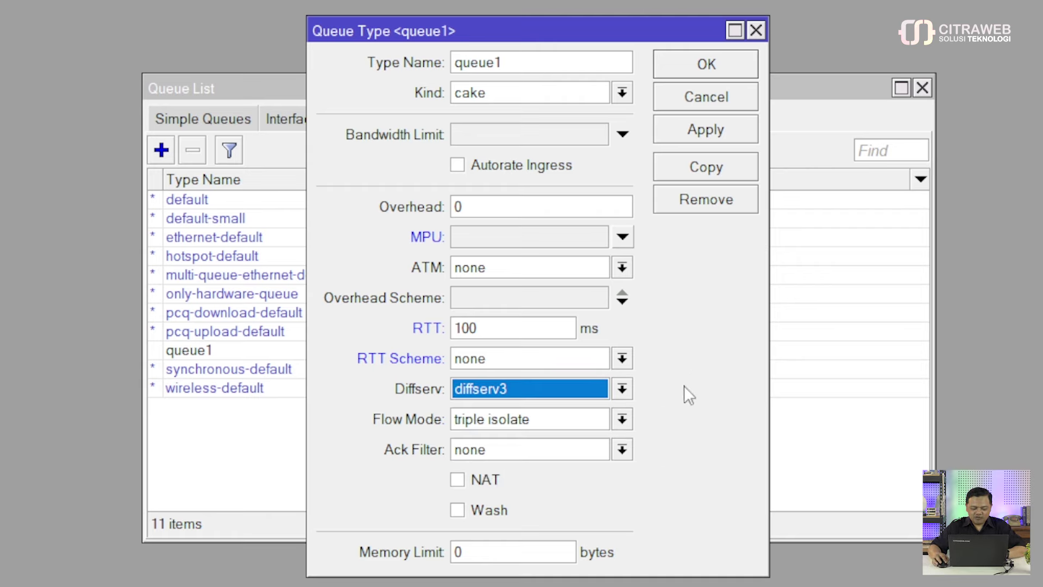
click(622, 419)
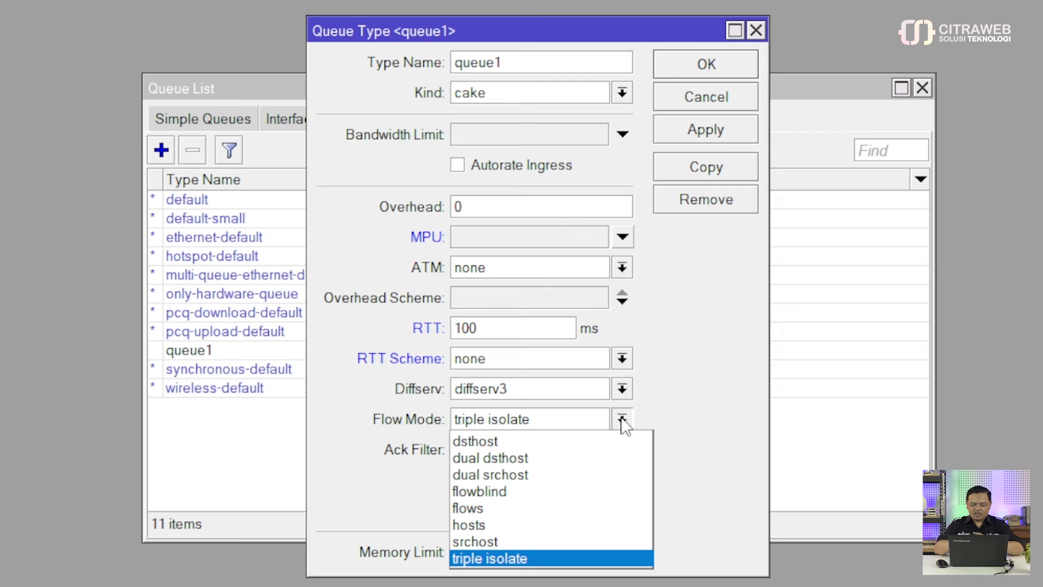
key(Return)
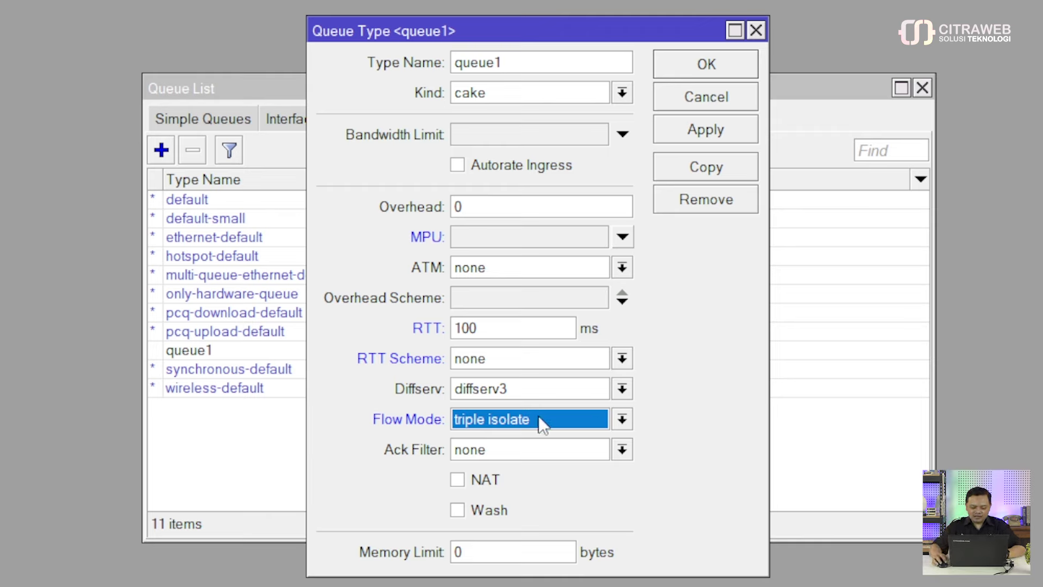
click(621, 420)
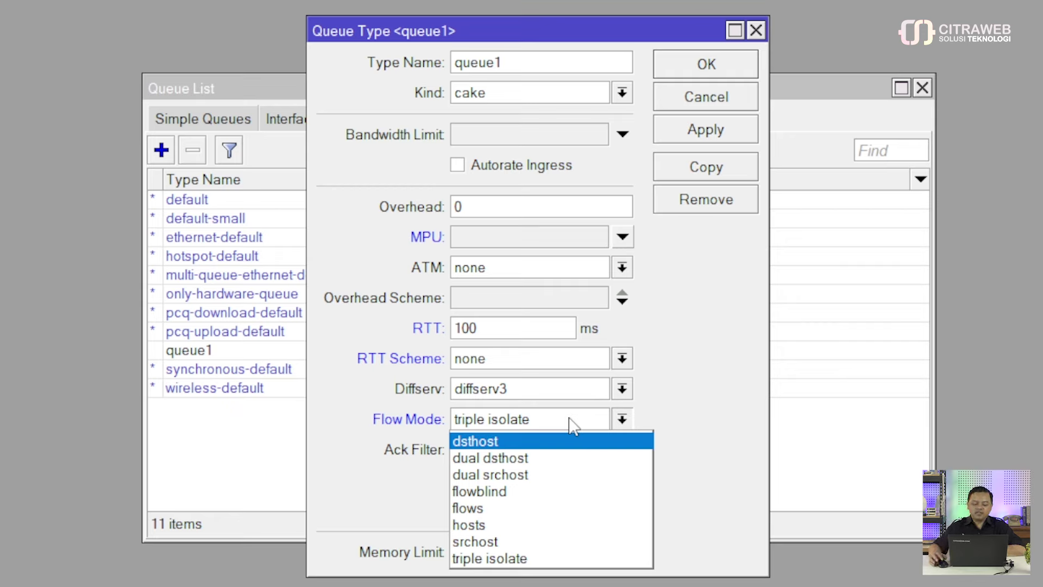
click(680, 406)
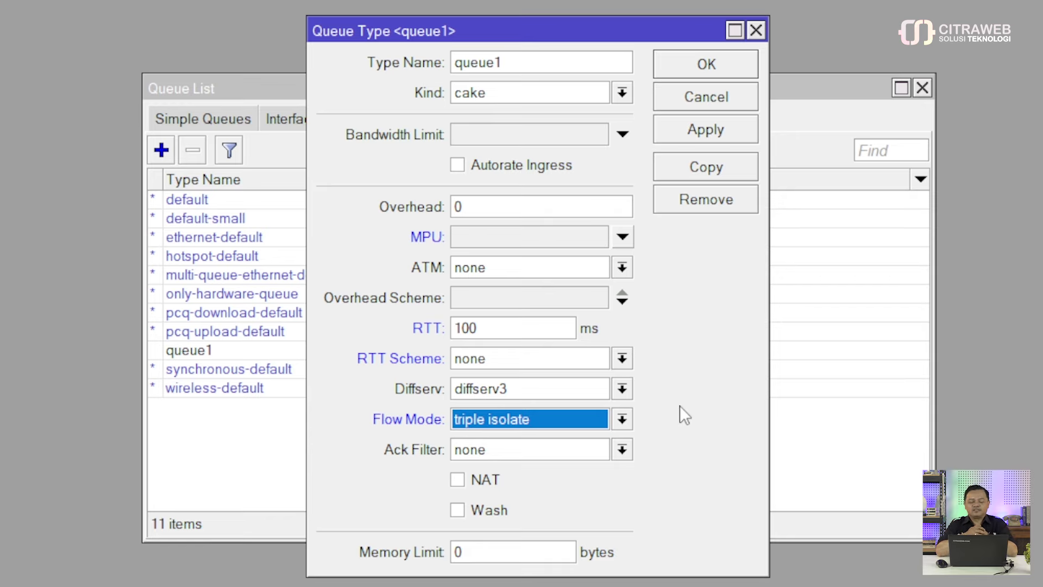
click(621, 450)
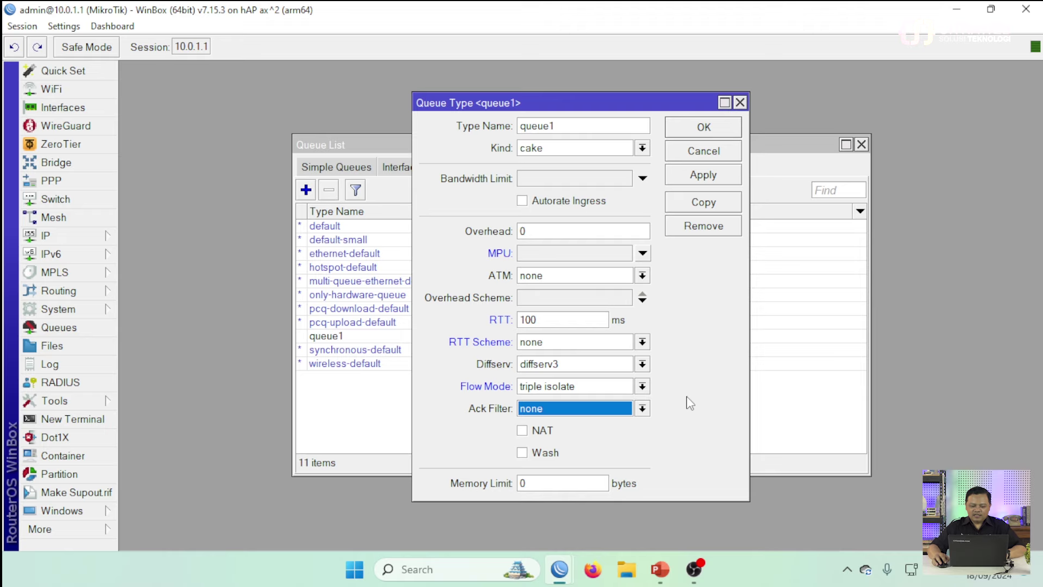
click(741, 104)
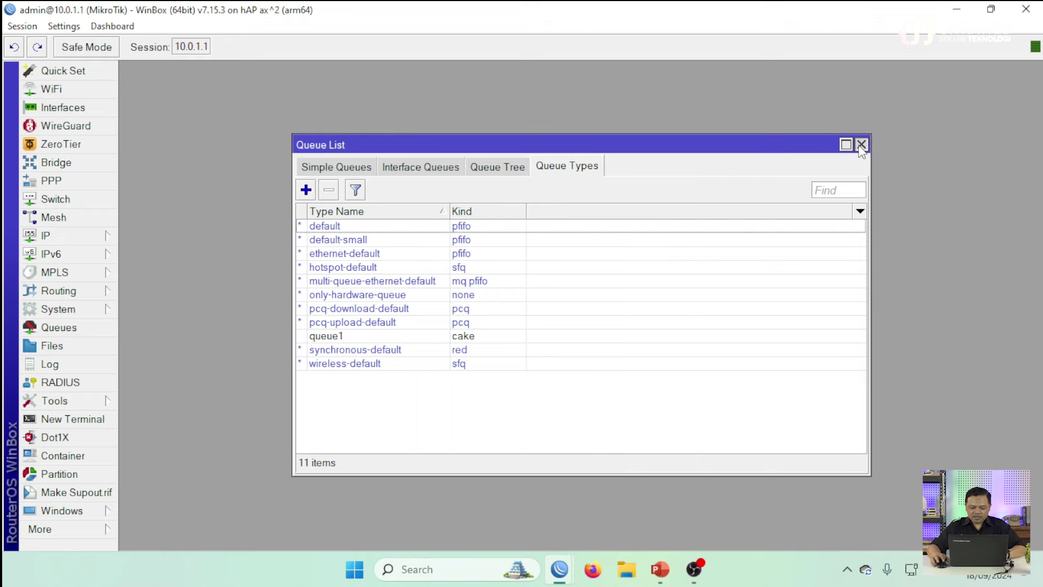
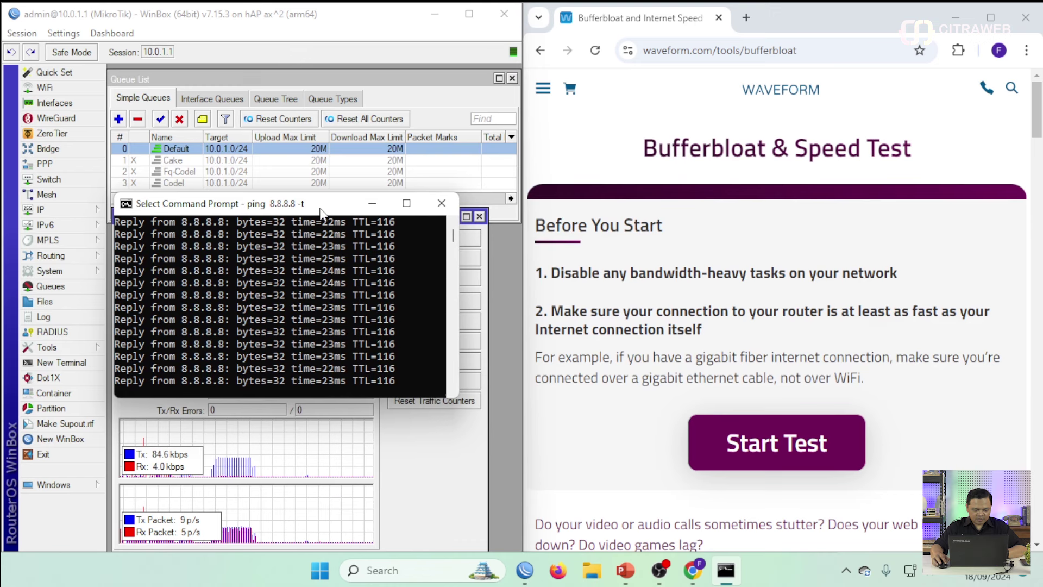
Start the Waveform Bufferbloat & Speed Test while the Default simple queue is active
drag(320, 209, 317, 208)
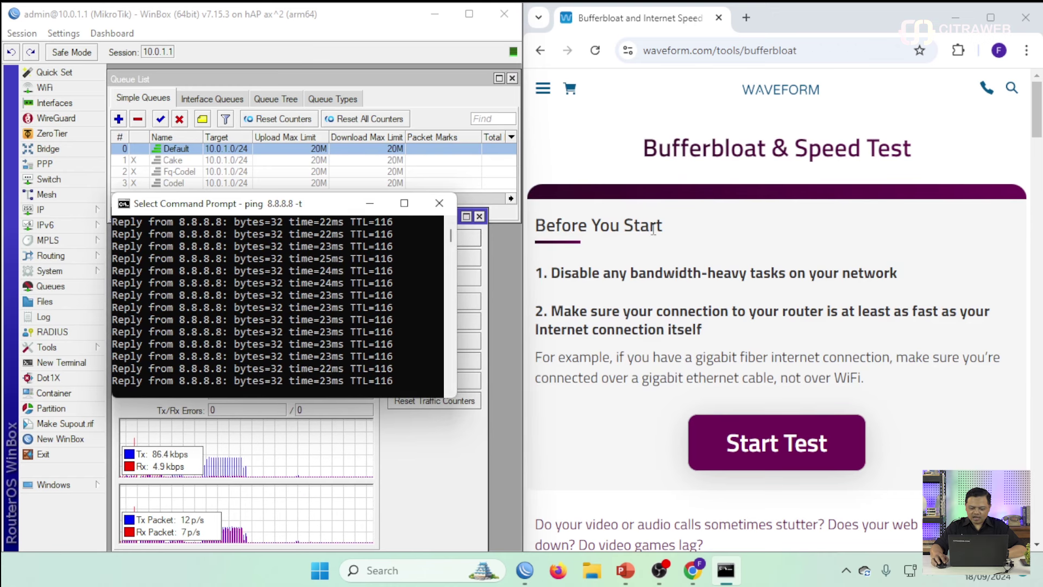
scroll(791, 373, down, 5)
scroll(792, 373, up, 5)
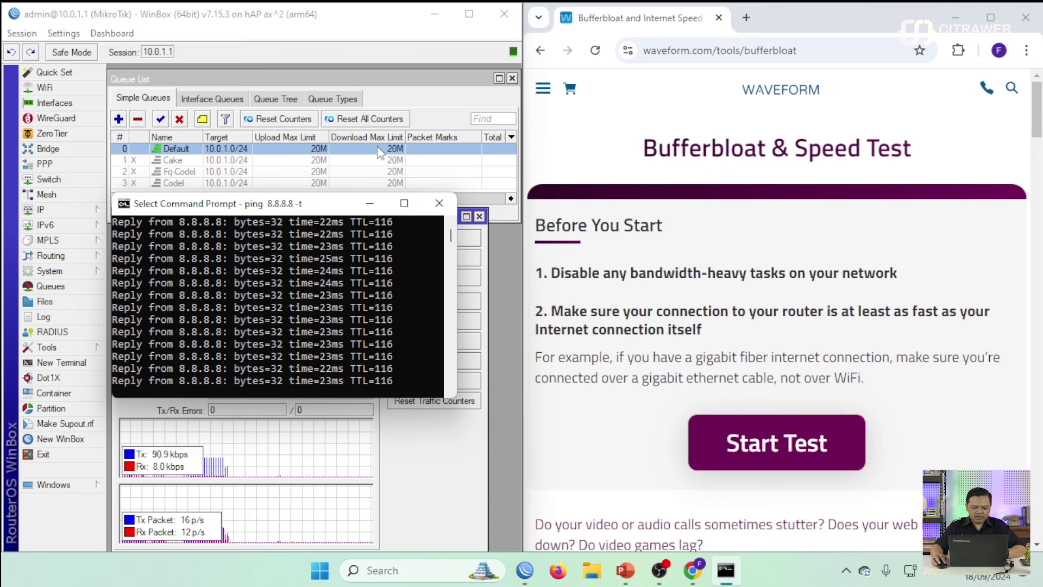
click(754, 449)
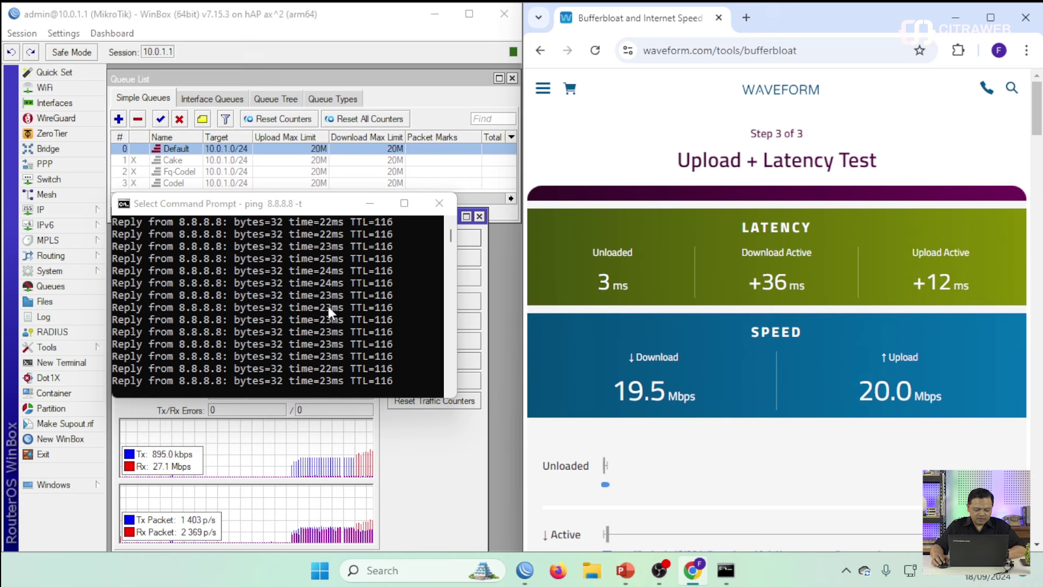
Examine the bufferbloat test's latency, speed, grade and connection suitability results for the Default queue
scroll(327, 304, up, 5)
scroll(327, 305, down, 5)
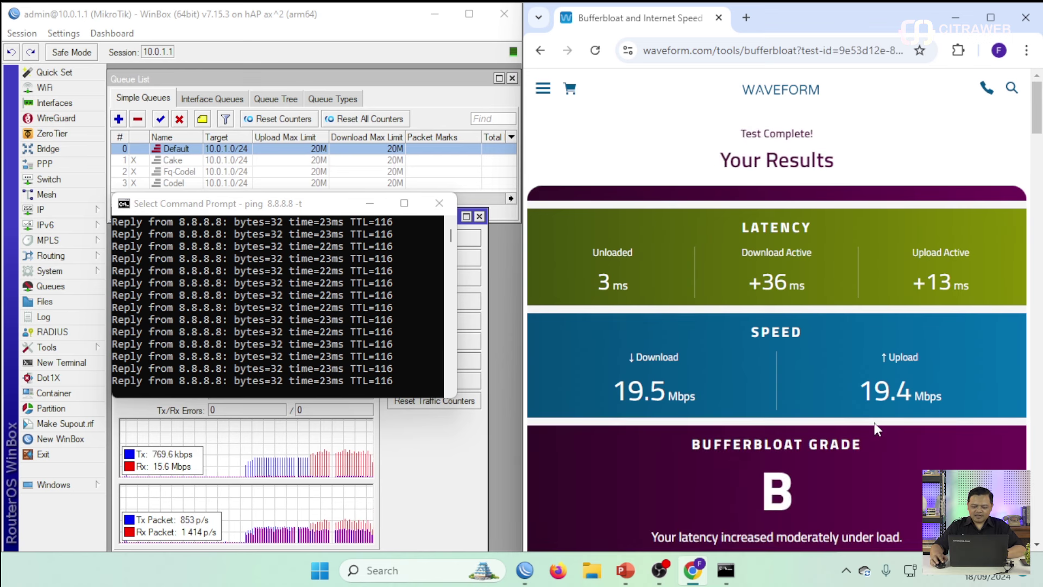
scroll(813, 395, down, 5)
scroll(813, 396, up, 5)
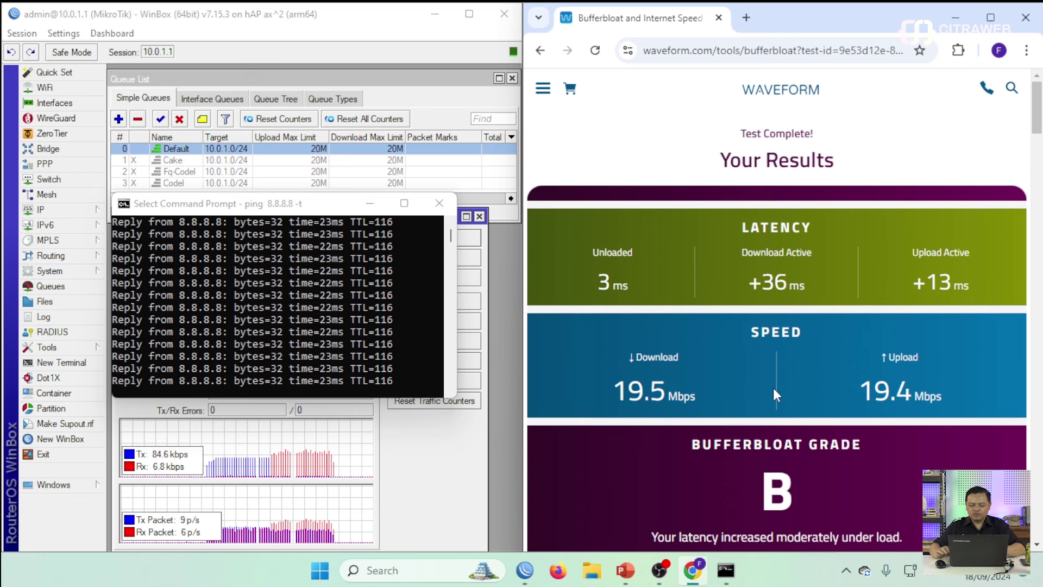
scroll(774, 388, down, 4)
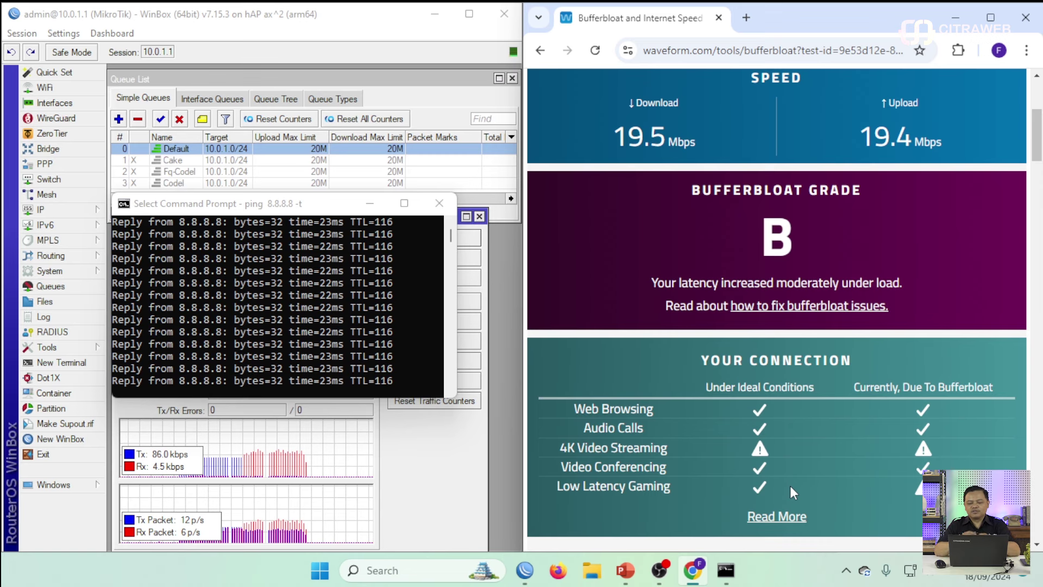
scroll(790, 486, up, 5)
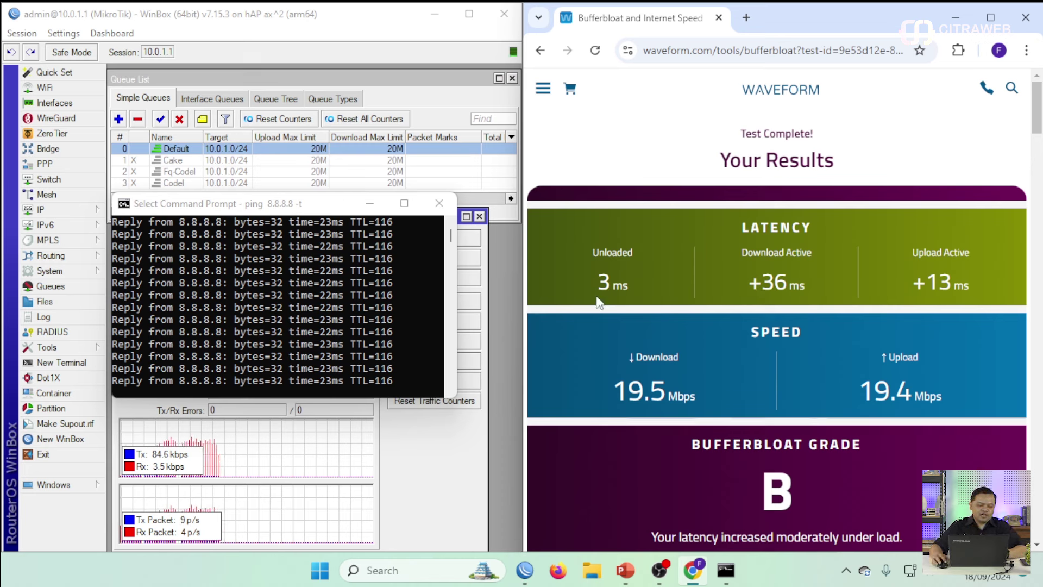
Disable the Default simple queue and enable the Codel simple queue
click(180, 119)
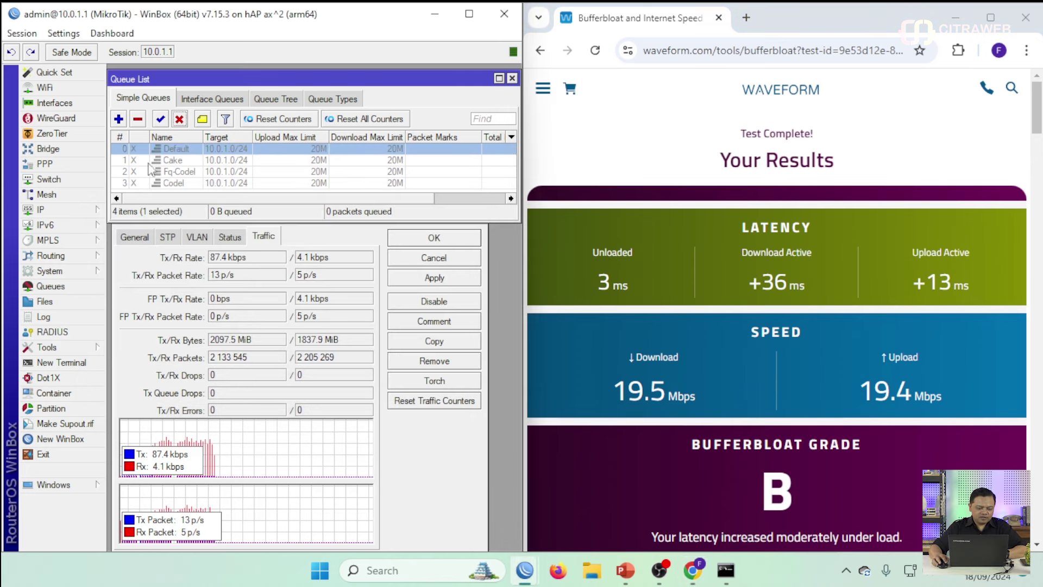
click(177, 184)
click(160, 119)
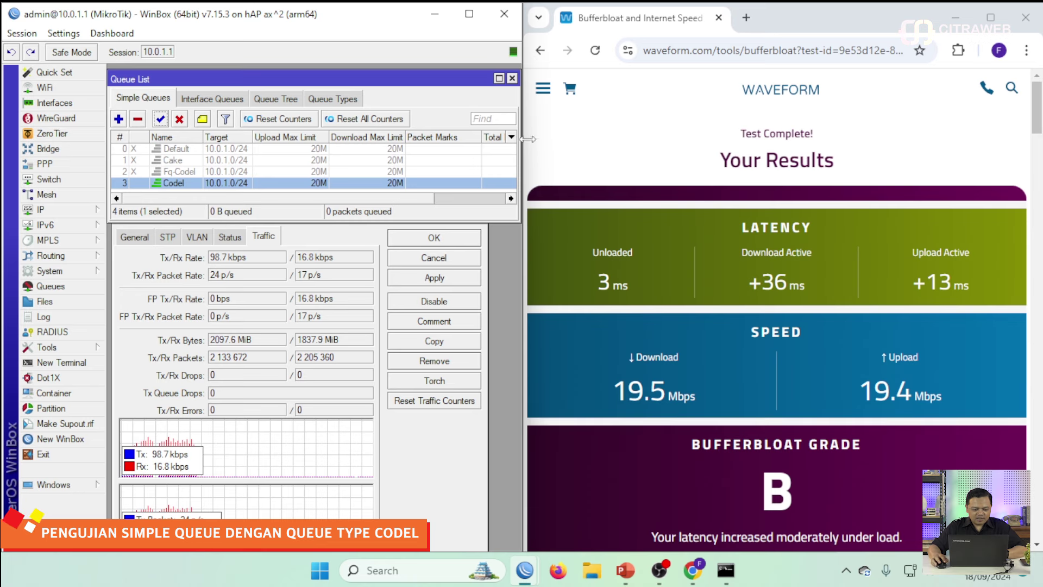
Open speedtest.net in a new browser tab and start a speed test with the Codel queue active
click(751, 26)
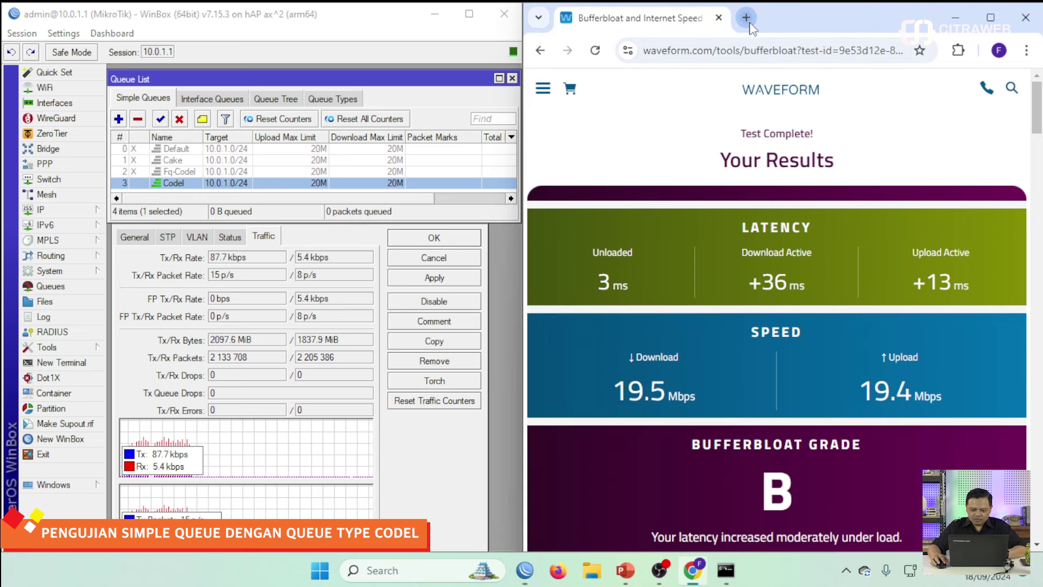
click(750, 25)
text(speedtest.net)
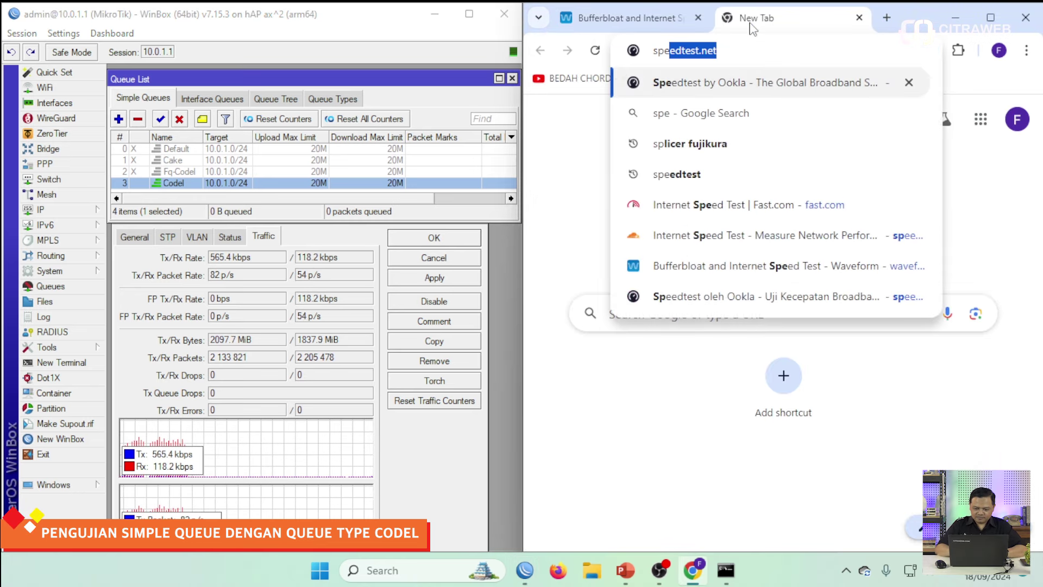
key(Return)
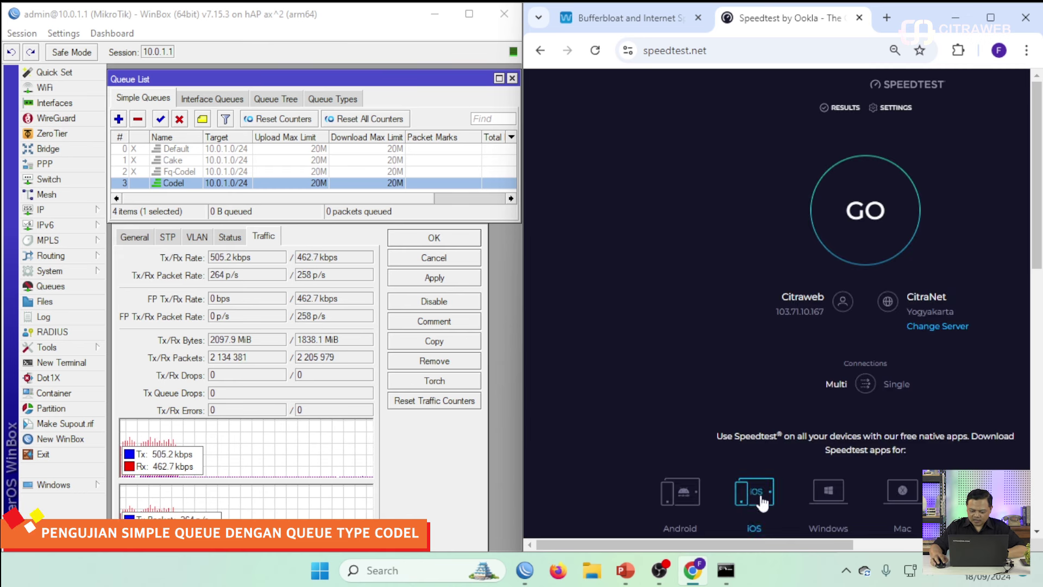
drag(757, 550, 831, 546)
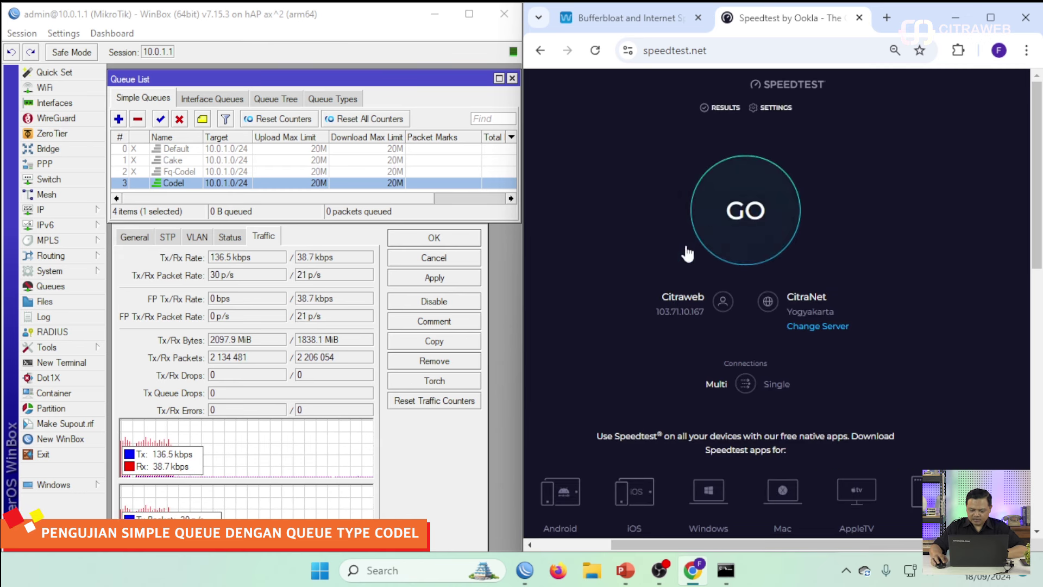
click(743, 222)
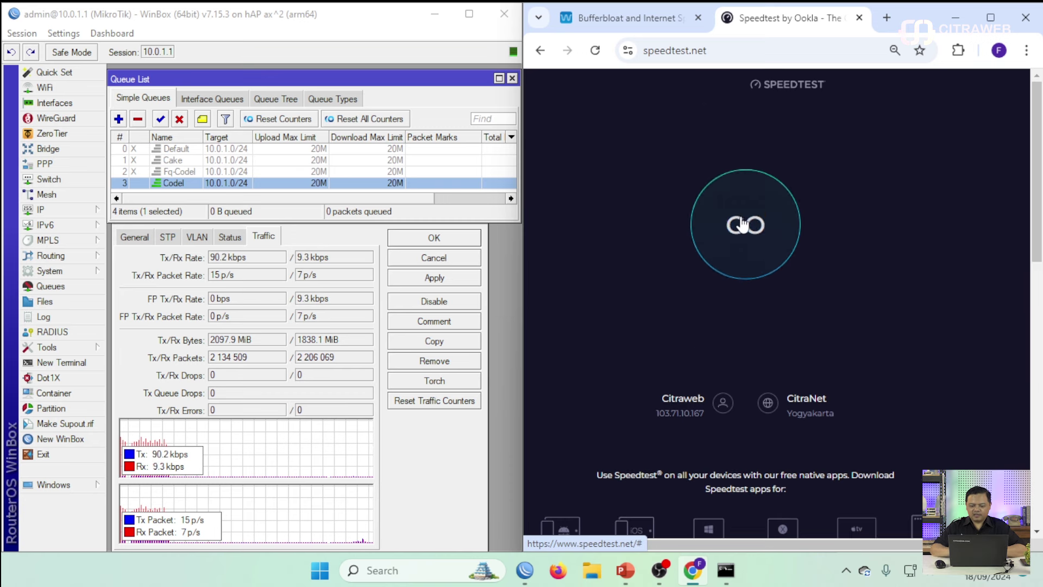
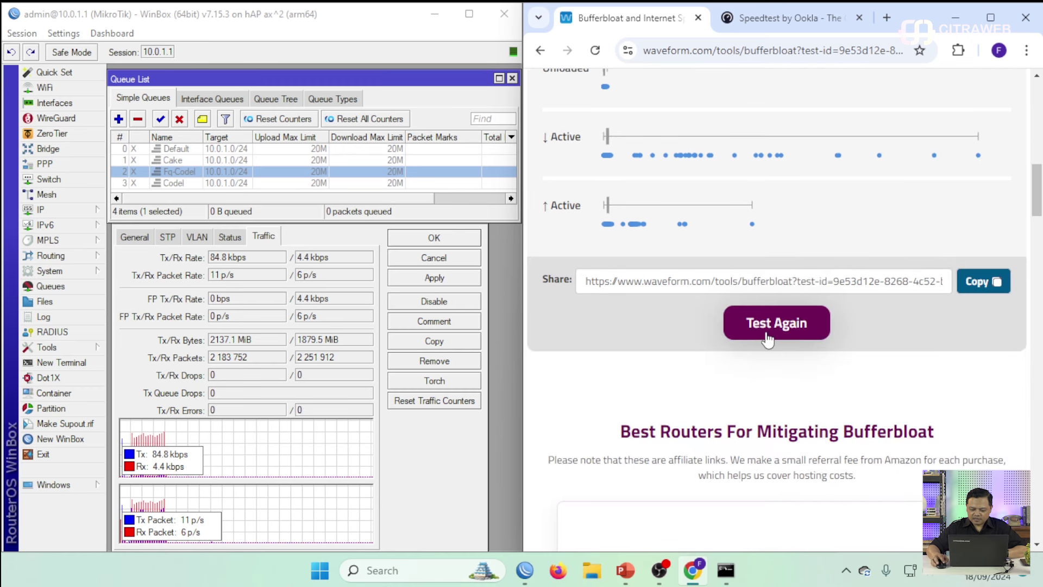
Enable the Fq-Codel simple queue and rerun the Waveform bufferbloat test
scroll(726, 349, up, 10)
scroll(728, 338, down, 8)
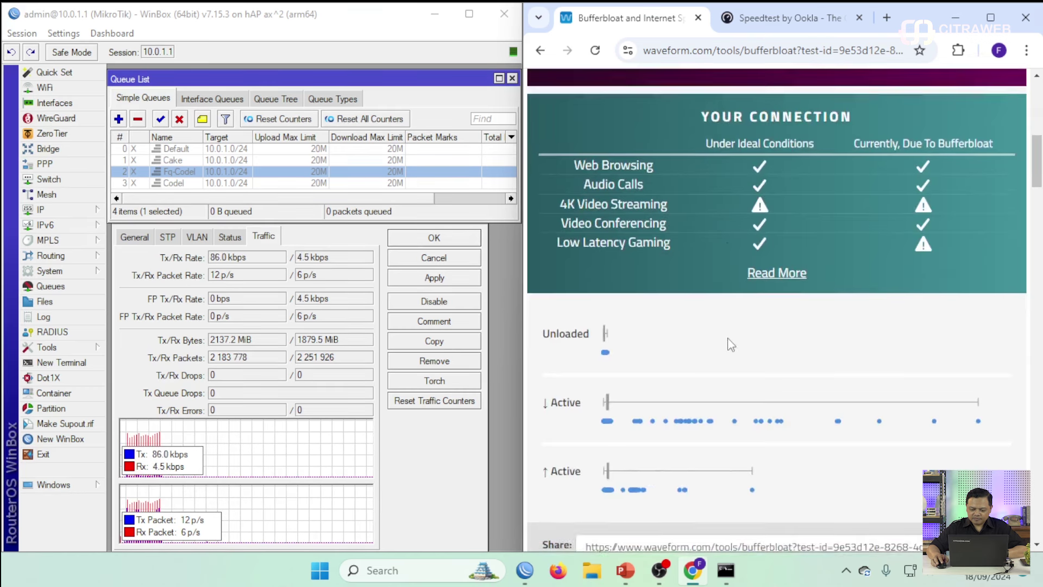
scroll(728, 338, up, 8)
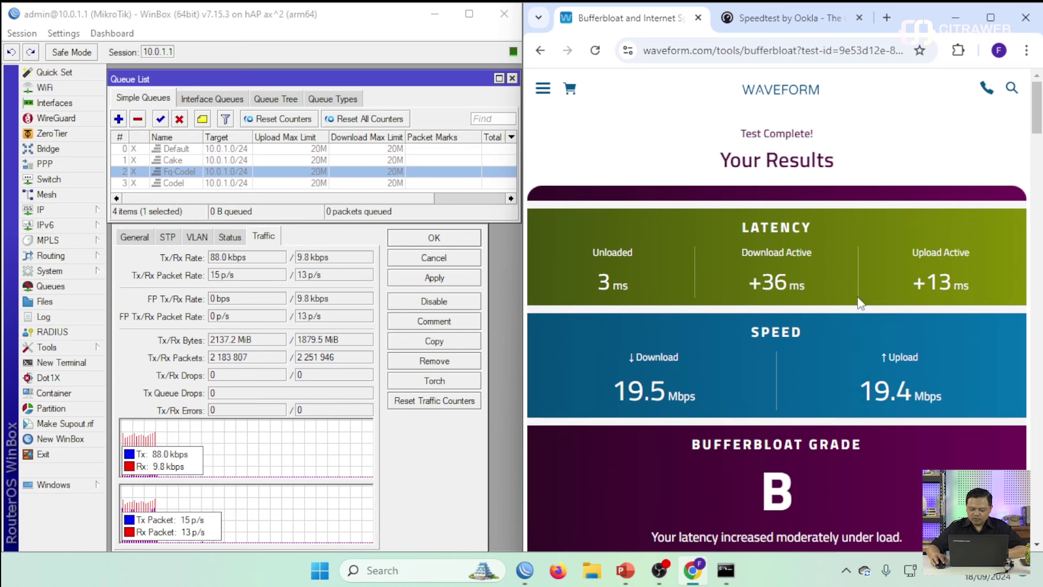
scroll(723, 364, down, 8)
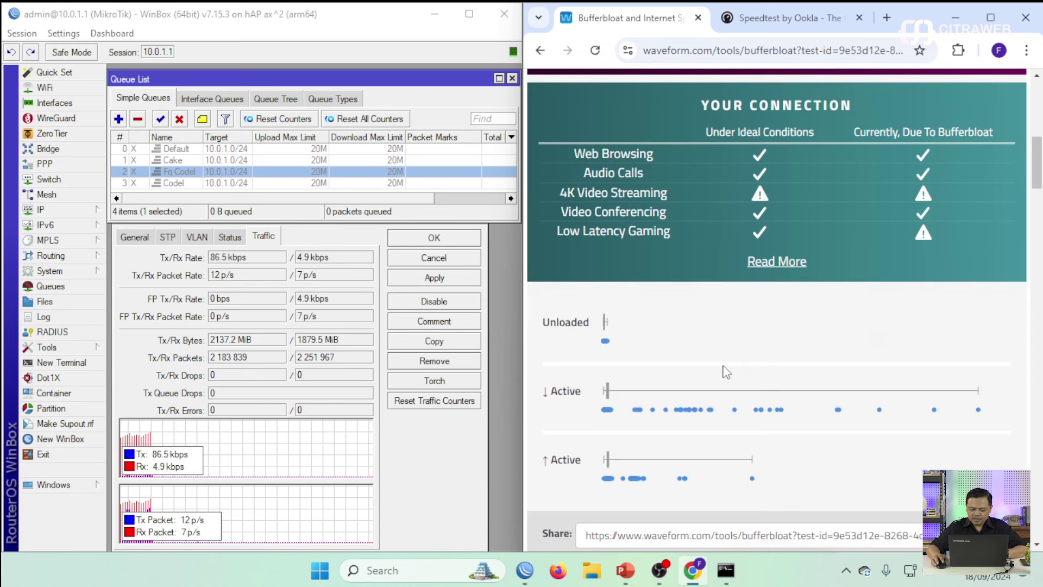
scroll(740, 324, down, 5)
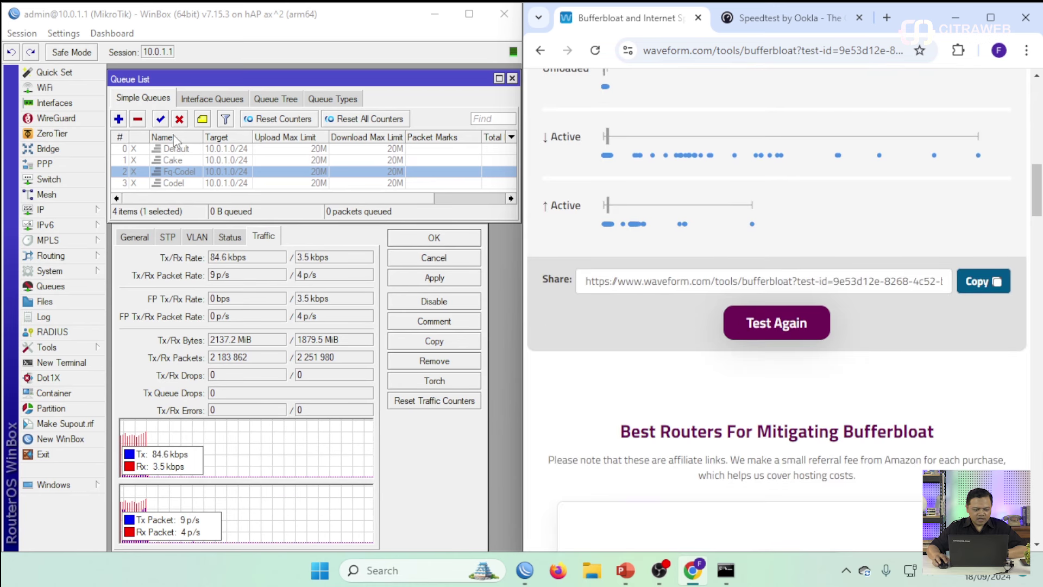
click(161, 119)
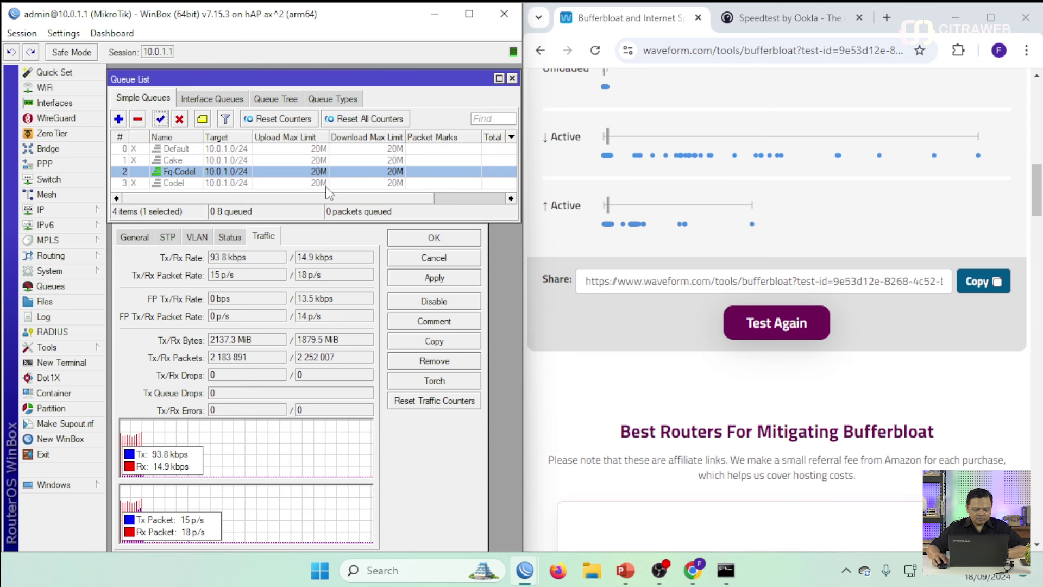
click(770, 329)
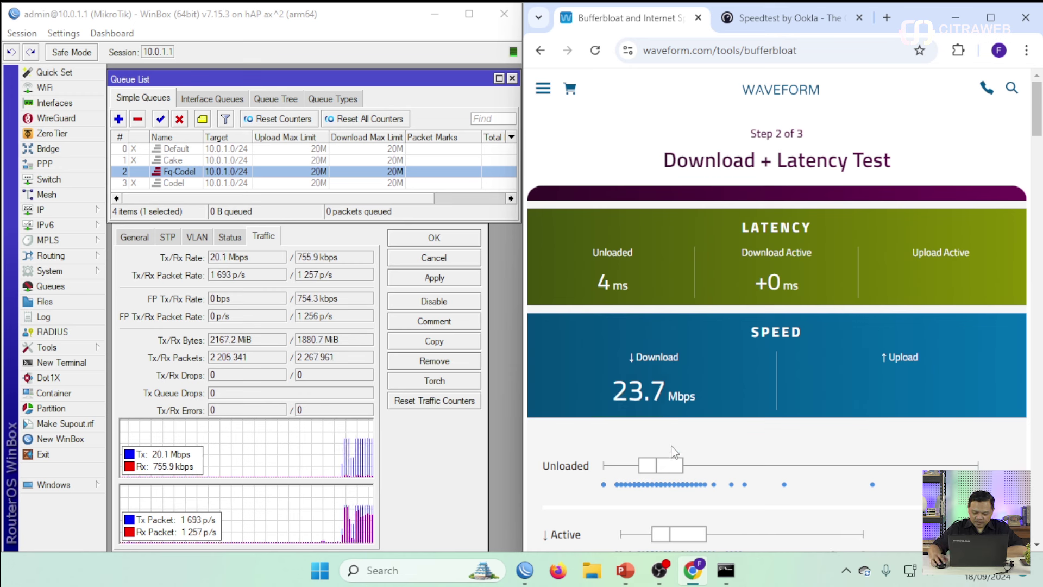
Examine the continuous ping replies from 8.8.8.8 in the running Command Prompt during the Fq-Codel bufferbloat test
click(726, 570)
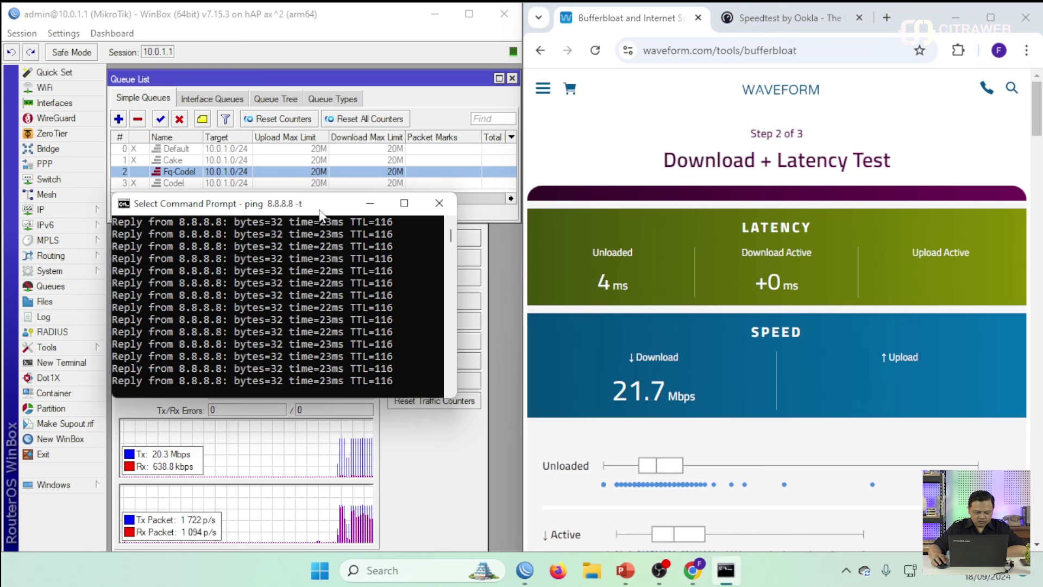
mouse_move(316, 208)
mouse_down()
mouse_move(329, 209)
mouse_move(319, 226)
mouse_up()
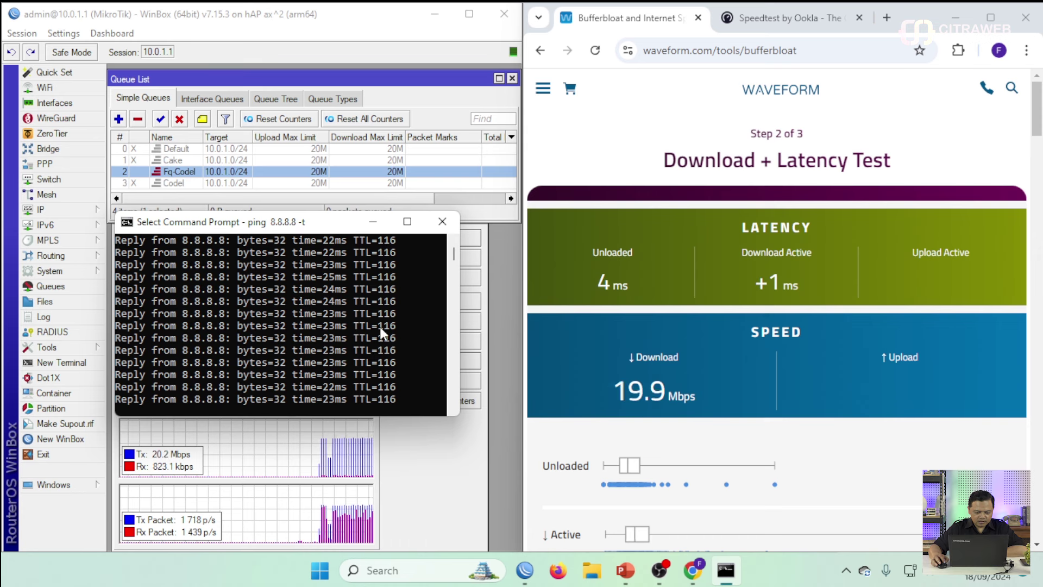
scroll(356, 318, up, 5)
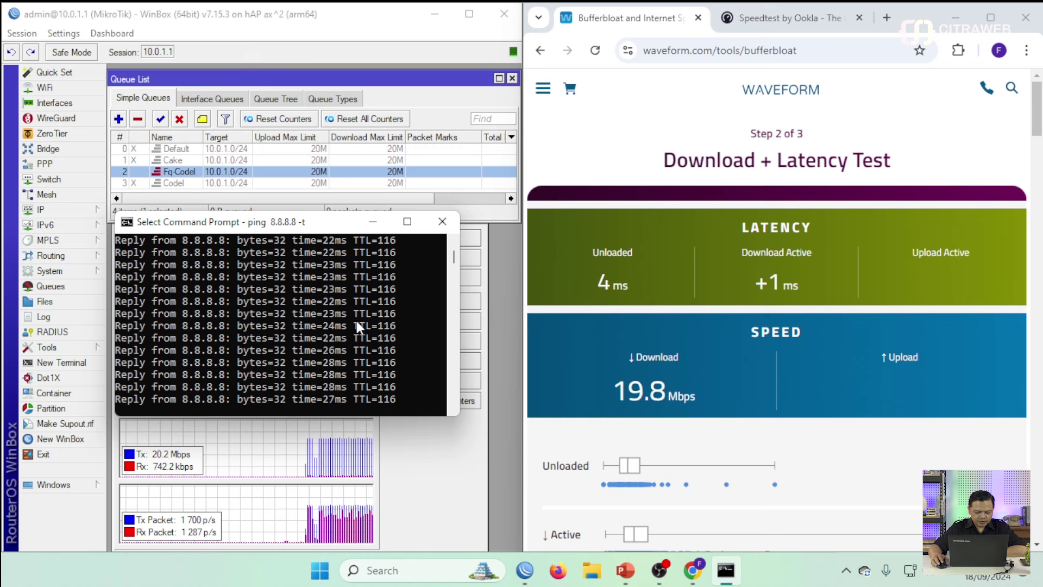
drag(454, 257, 435, 407)
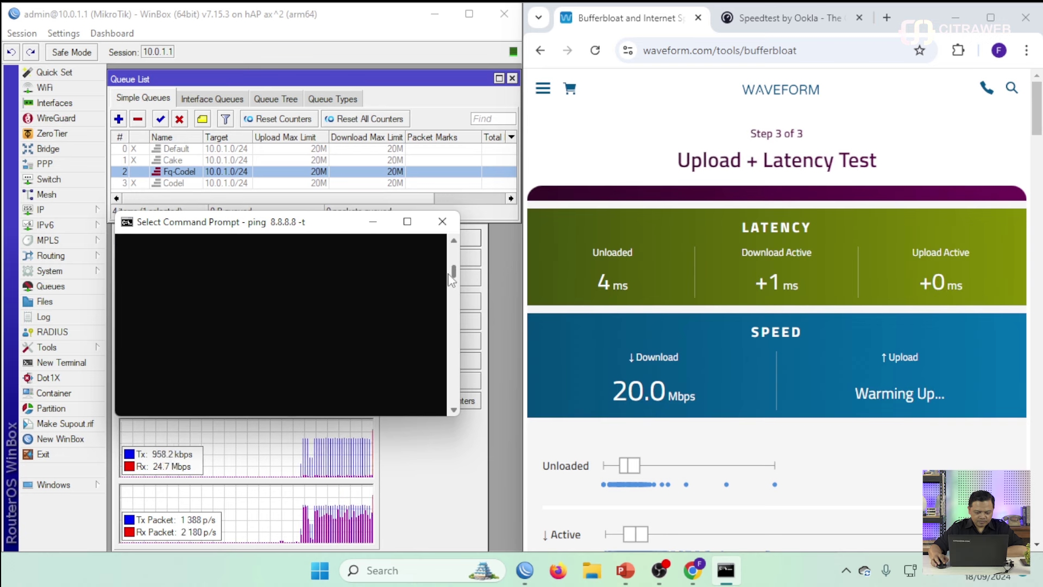
scroll(435, 407, up, 15)
scroll(386, 301, down, 3)
scroll(387, 304, down, 8)
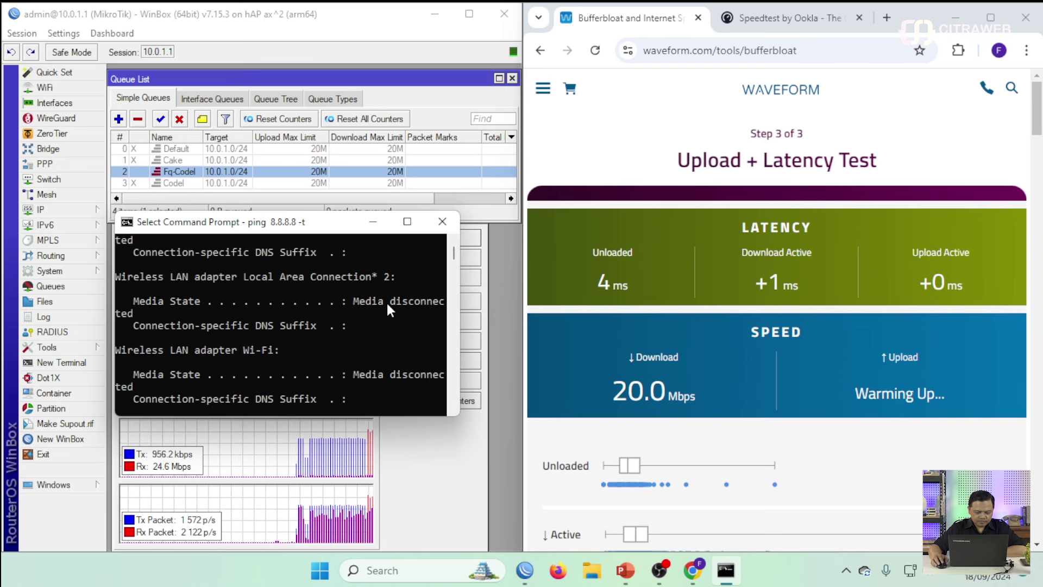
scroll(387, 303, down, 3)
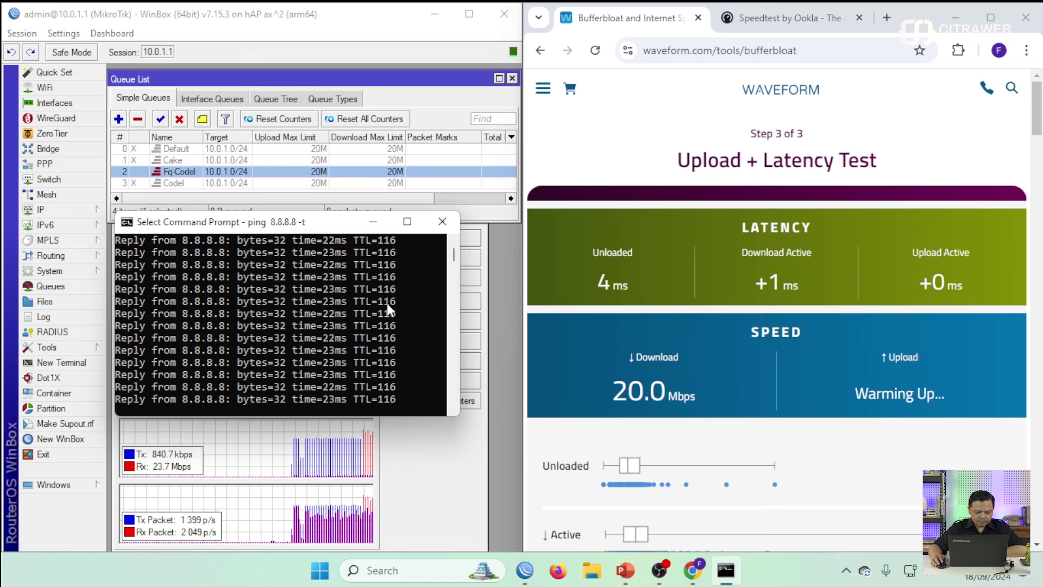
scroll(387, 303, down, 3)
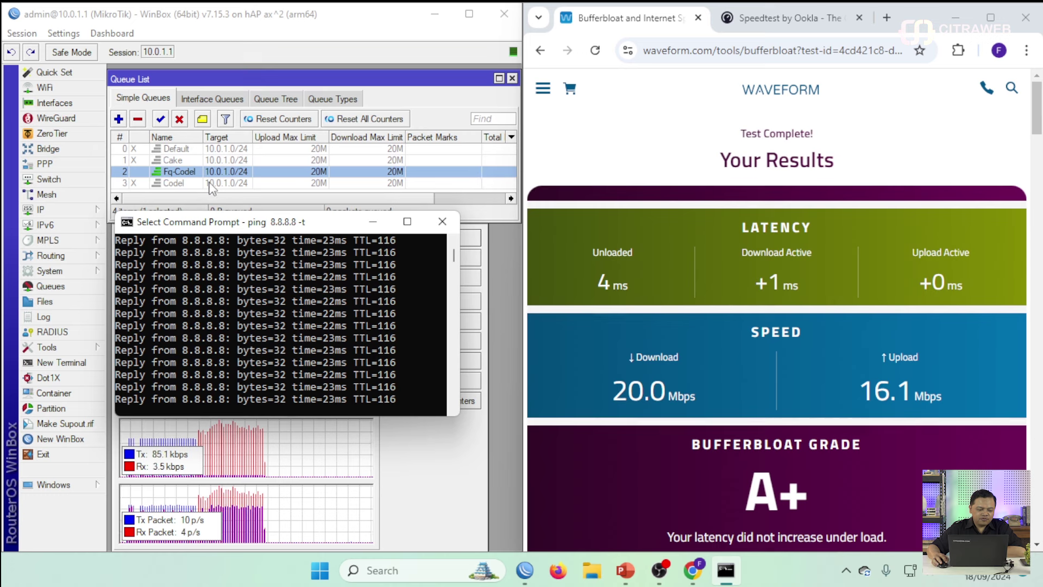
Disable the Fq-Codel simple queue
click(183, 162)
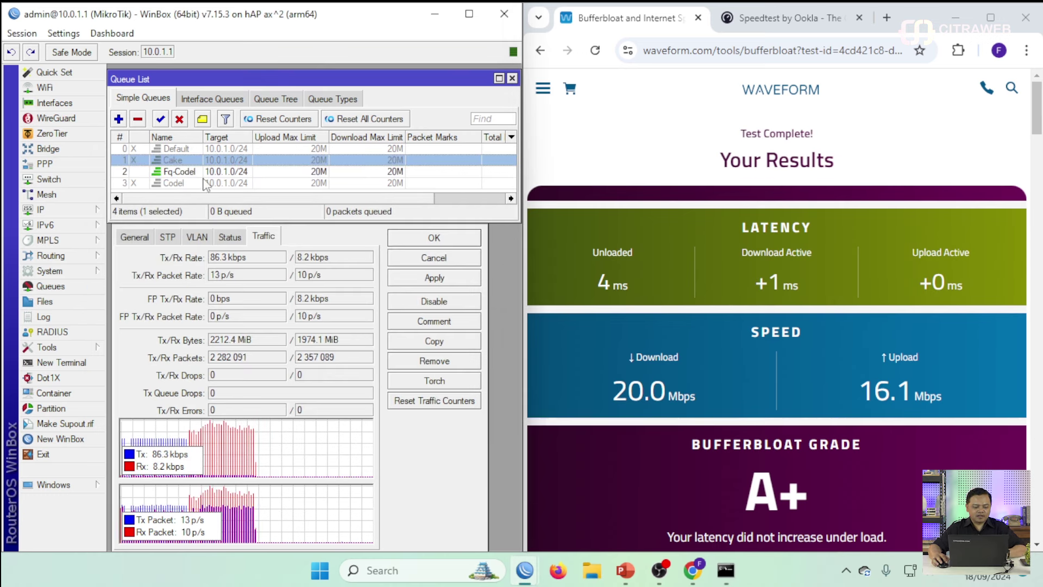
click(188, 172)
click(178, 122)
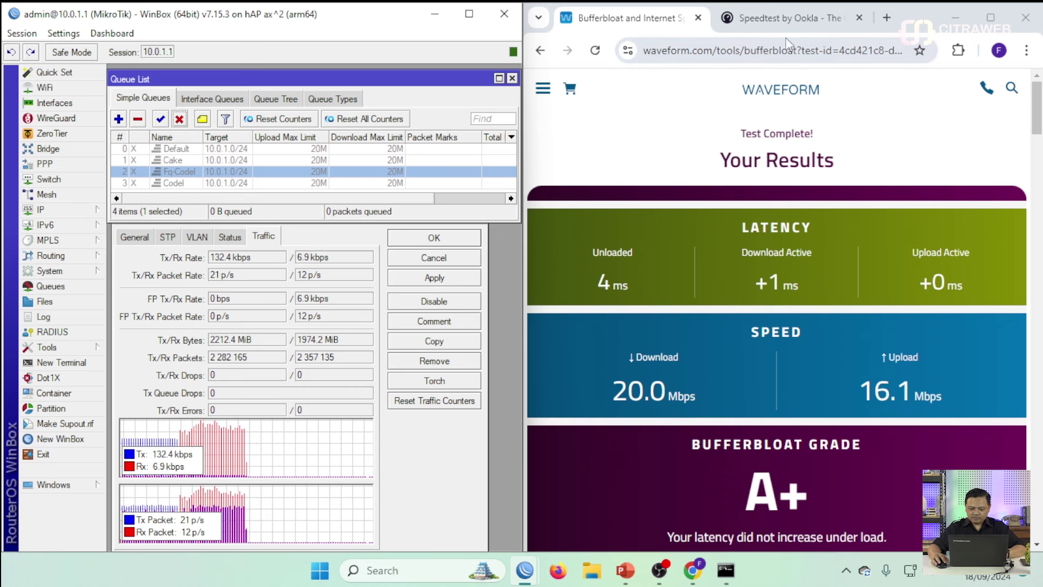
Open a new browser tab and enter fast.com as its address without loading the page
click(730, 22)
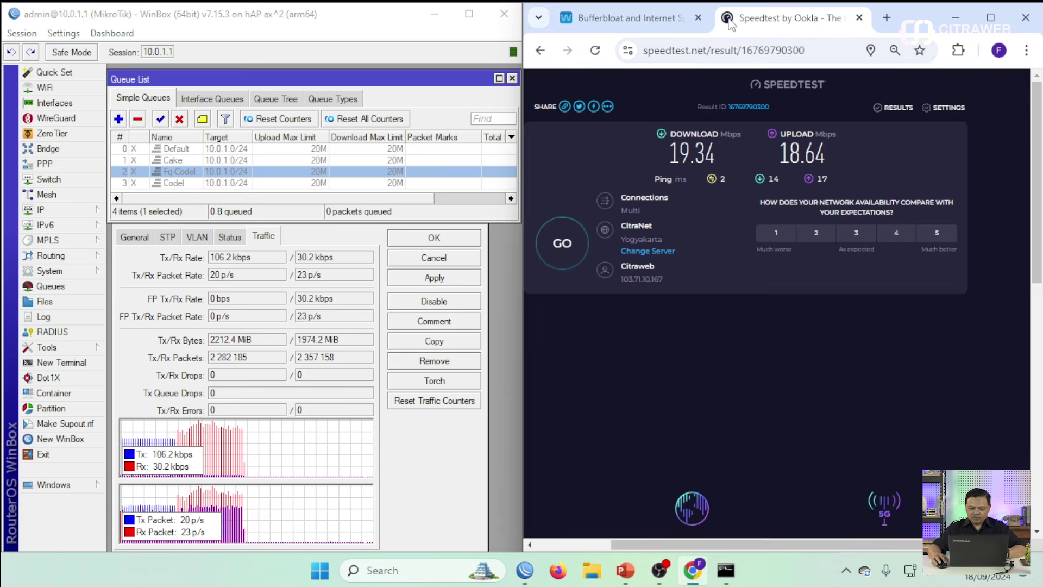
click(887, 18)
text(fas)
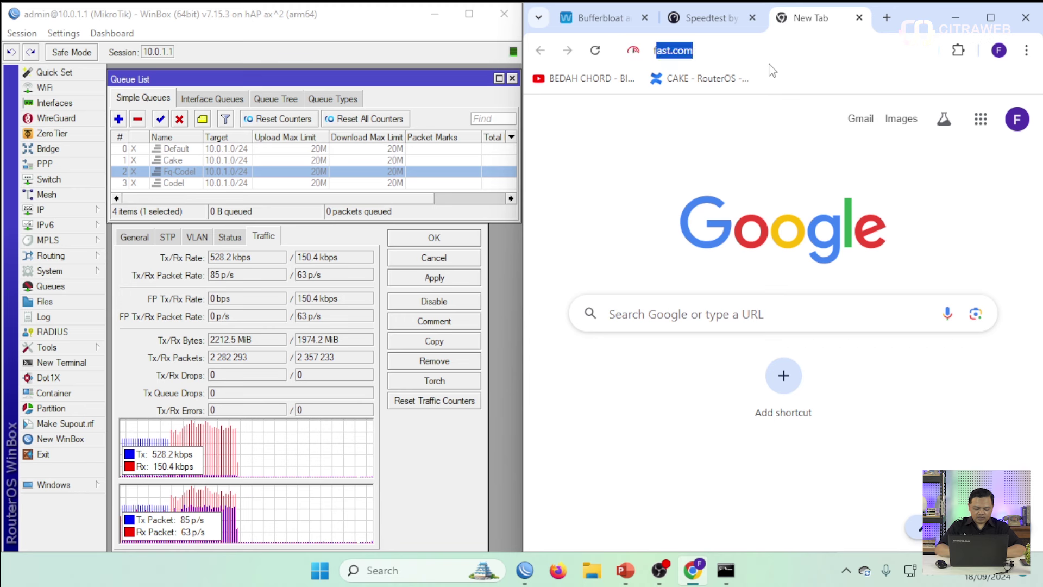
key(BackSpace)
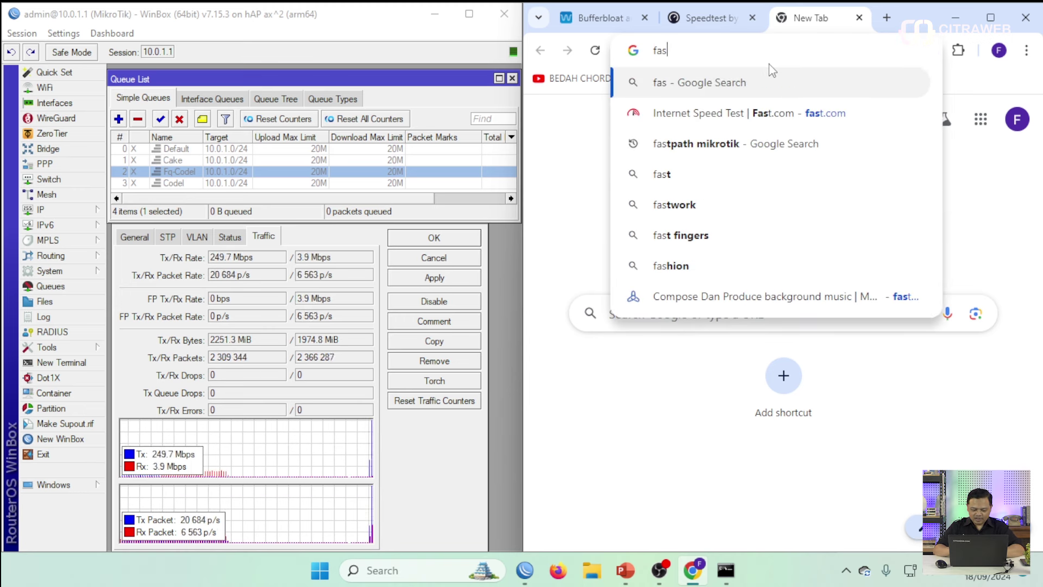
text(t)
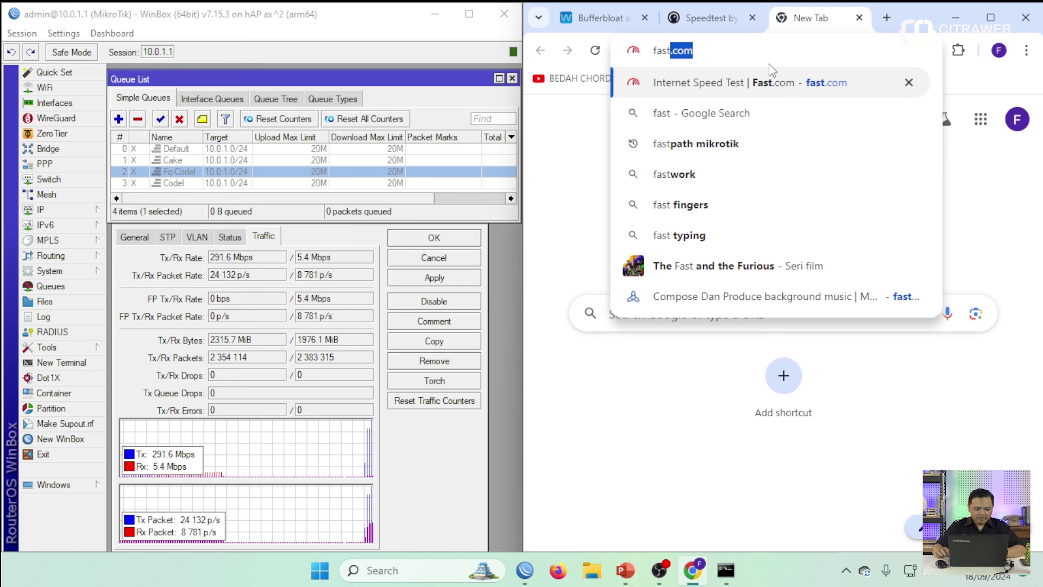
Enable the Cake simple queue
click(170, 160)
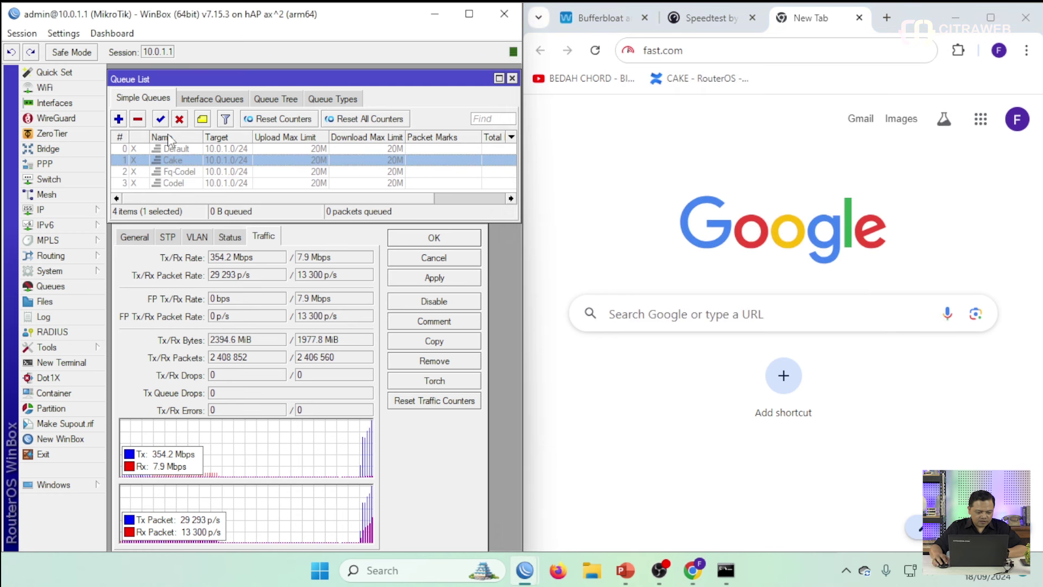
click(160, 119)
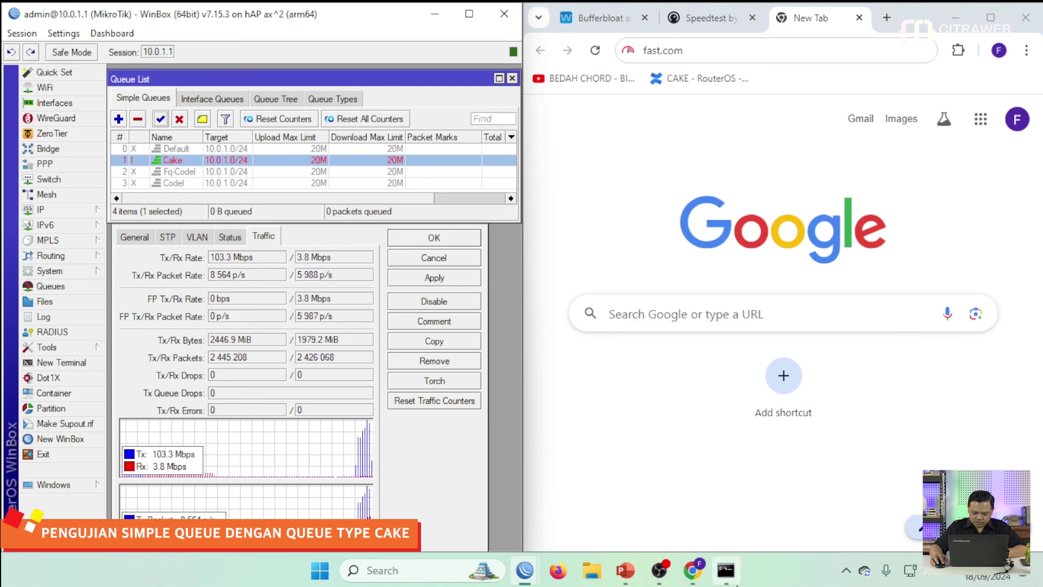
Open a new Command Prompt and start a continuous ping with ping 8.8.8.8 -t
click(726, 570)
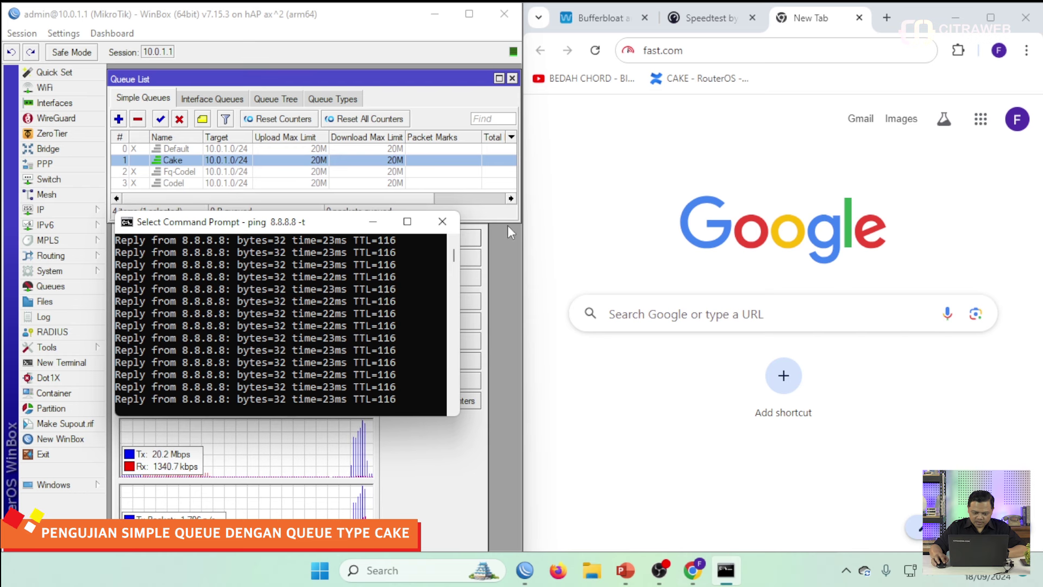
click(390, 579)
text(cmd)
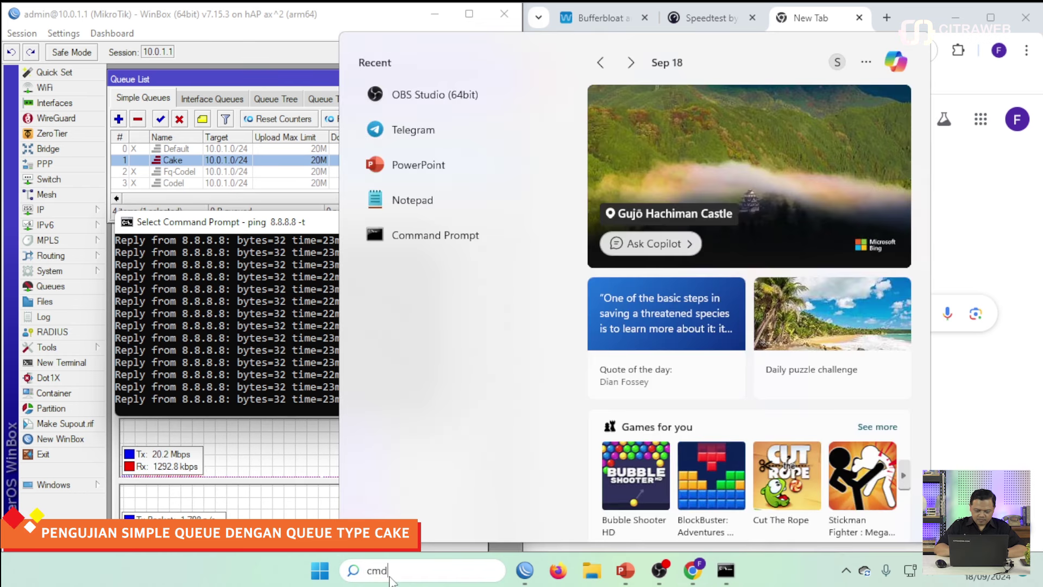
click(682, 476)
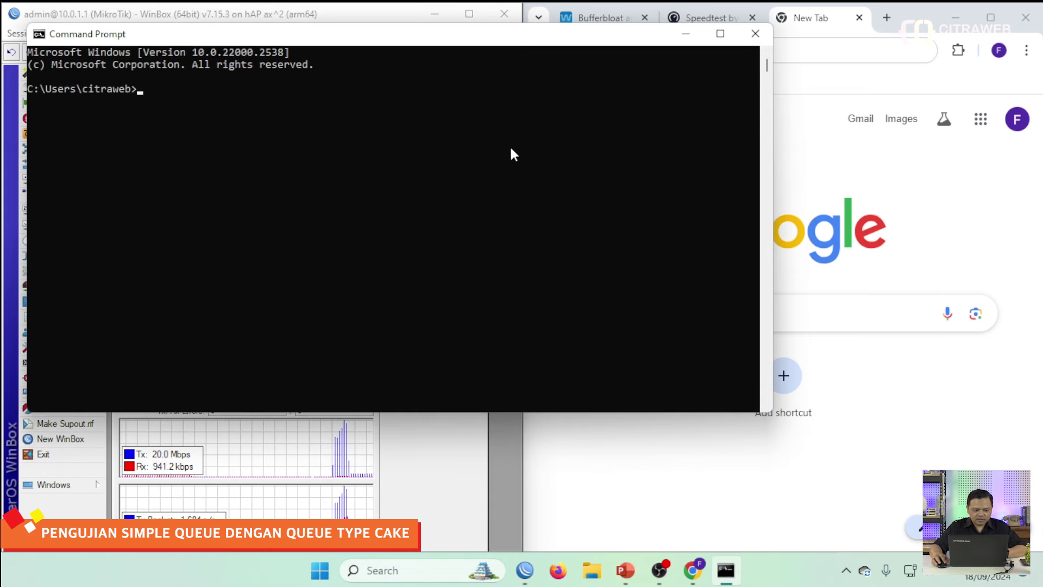
text(ping)
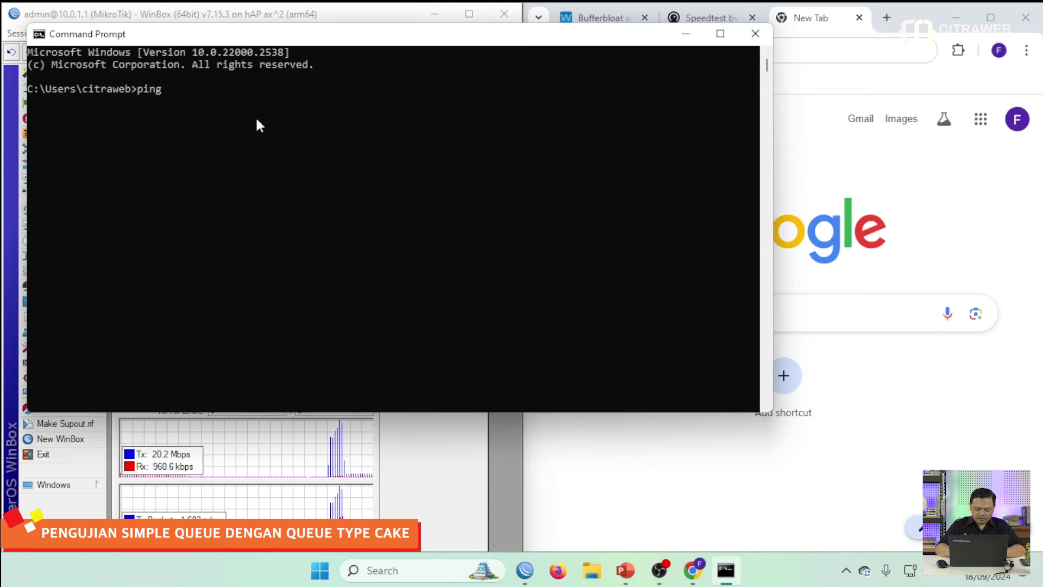
text( 8.8.8.8 )
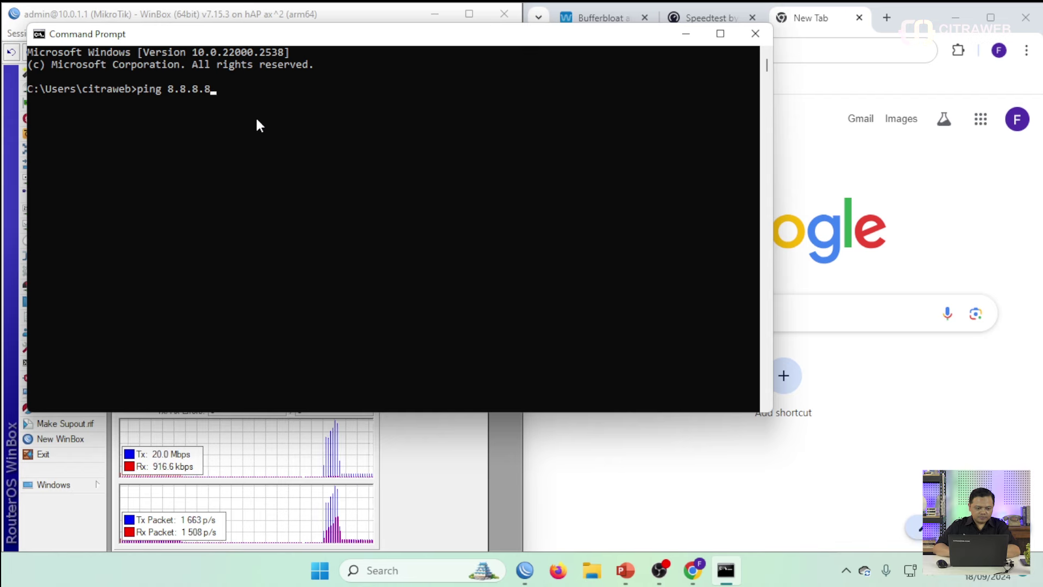
text(-t)
key(Return)
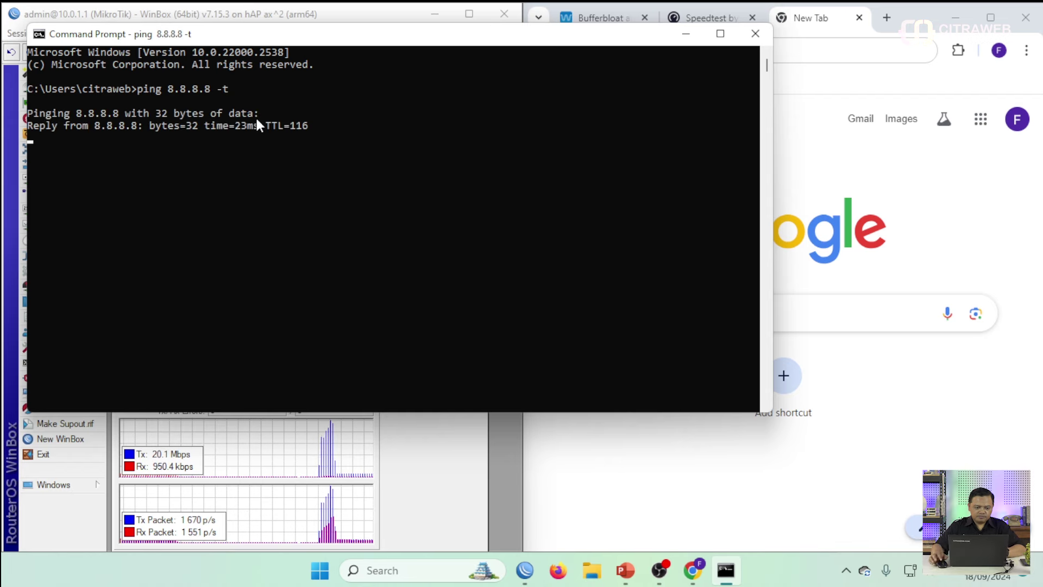
Resize and move the new ping window so it sits just below the simple queue entries, clear of the browser
drag(774, 191, 341, 182)
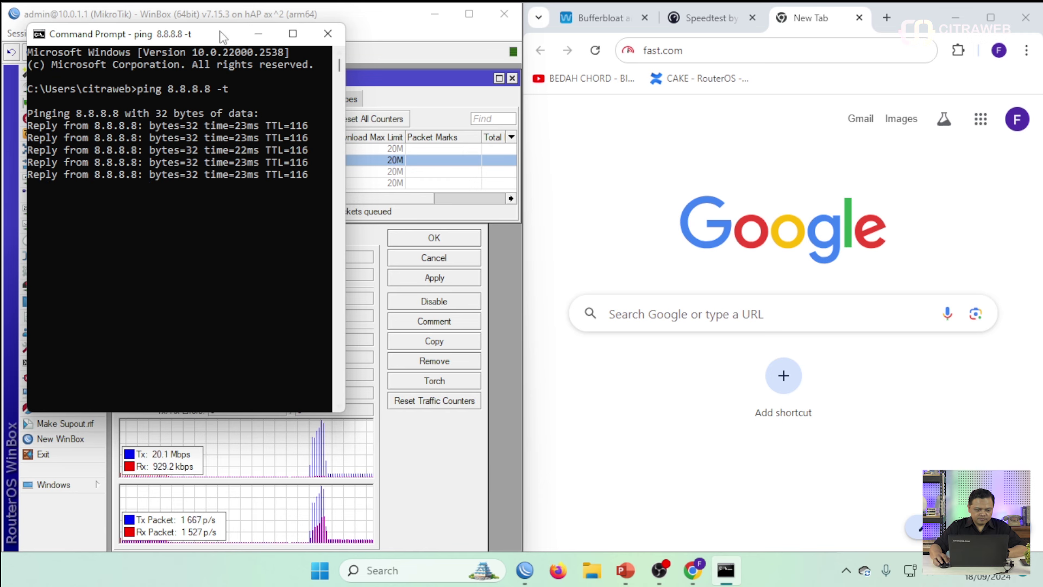
drag(229, 33, 374, 228)
click(314, 197)
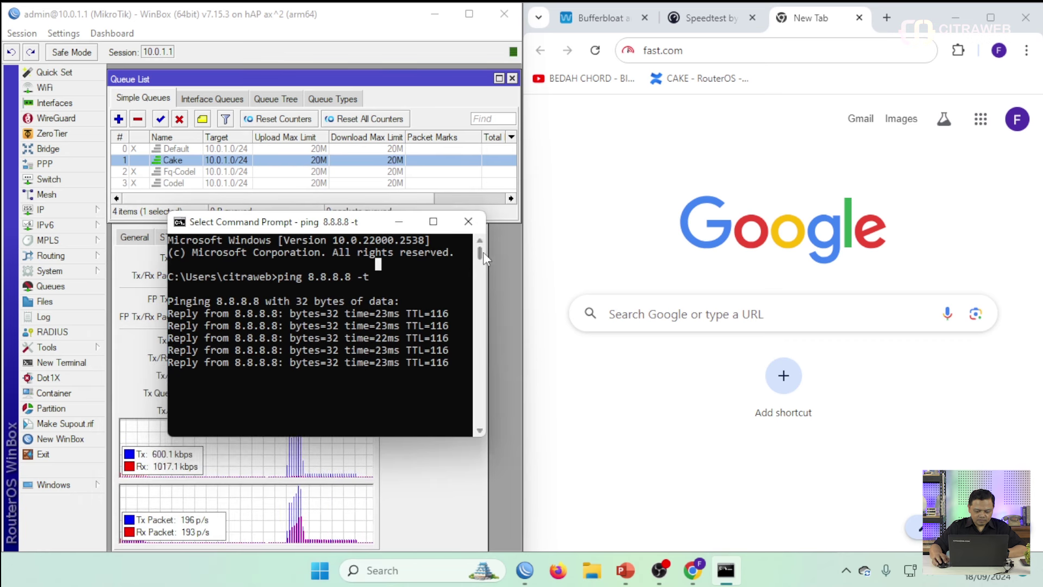
drag(489, 288, 600, 293)
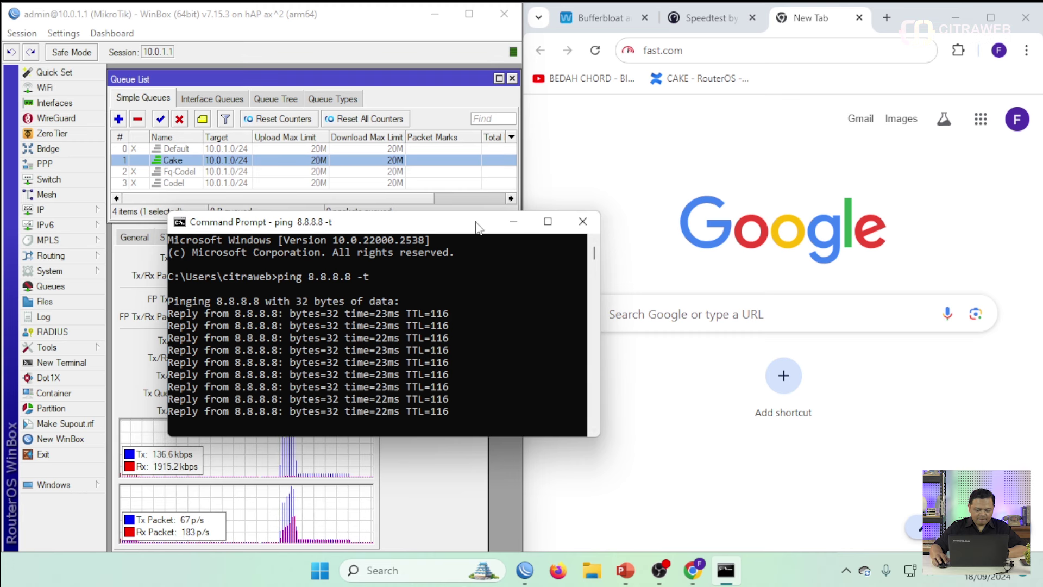
drag(475, 228, 382, 211)
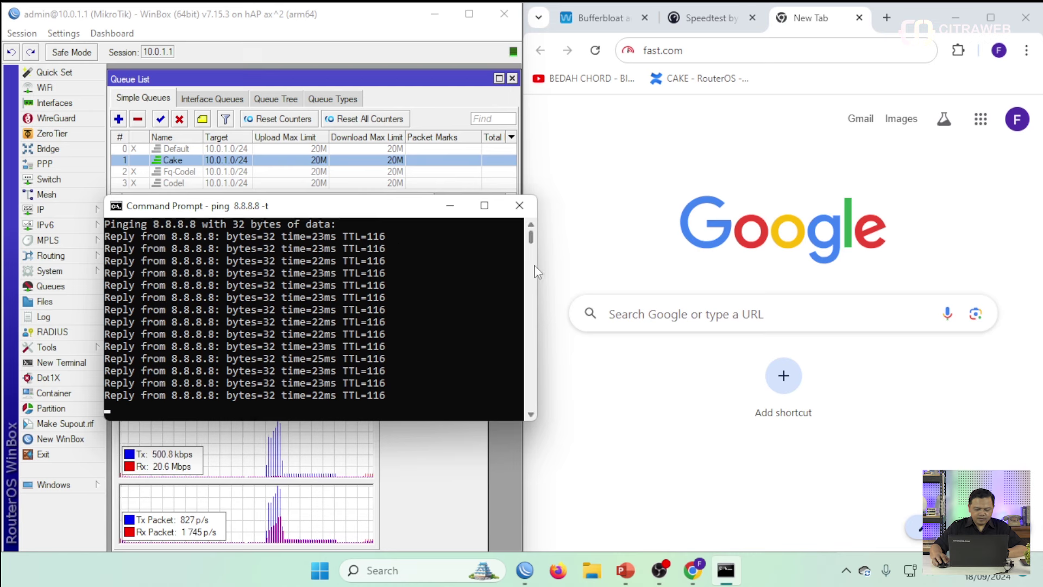
drag(536, 271, 518, 266)
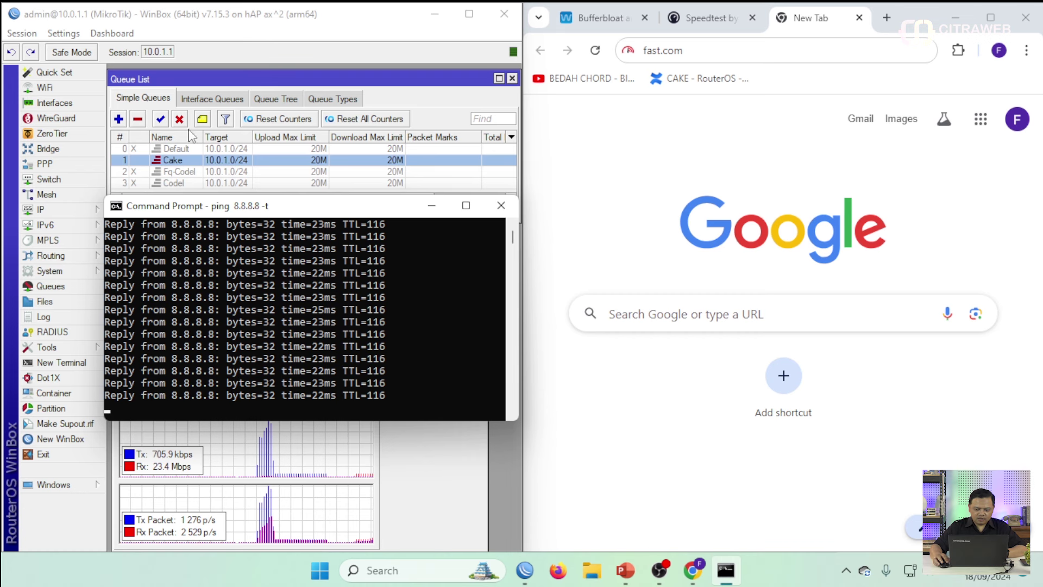
Load fast.com in the browser to run its speed test with the Cake queue active
click(693, 50)
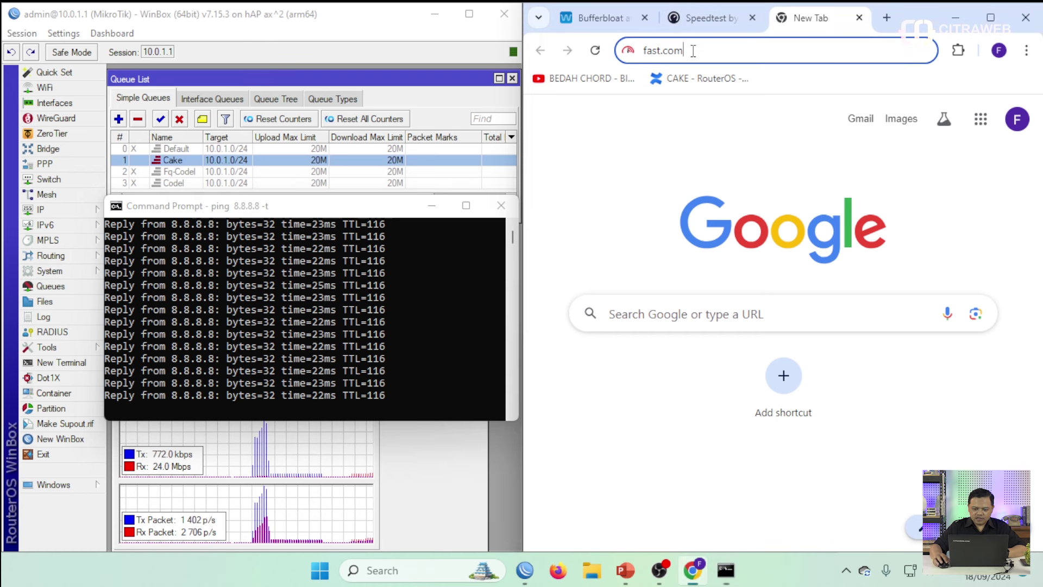
key(Return)
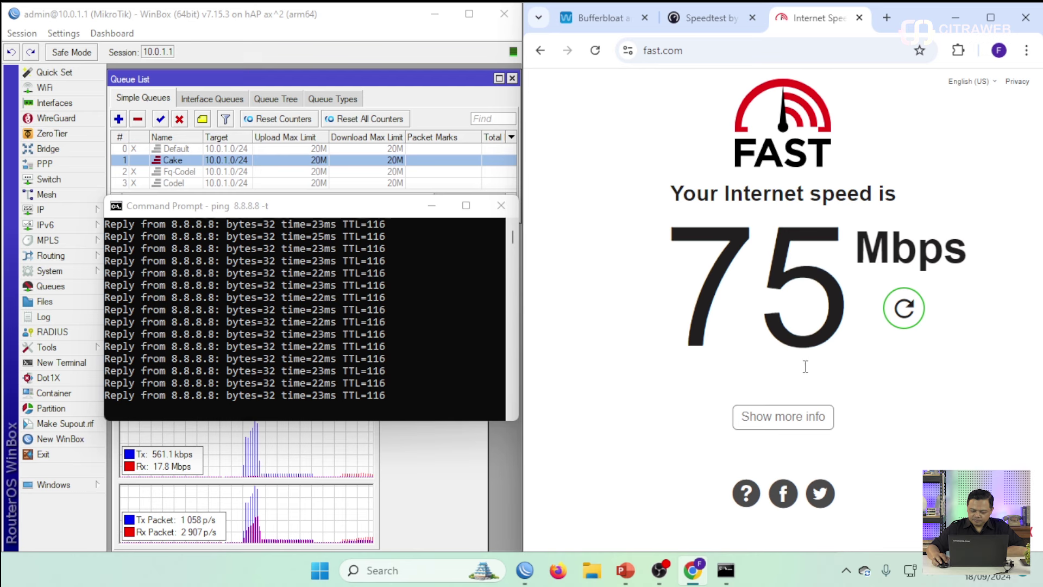
Rerun the fast.com speed test with the Cake queue active and expand its detailed latency and upload results
click(904, 308)
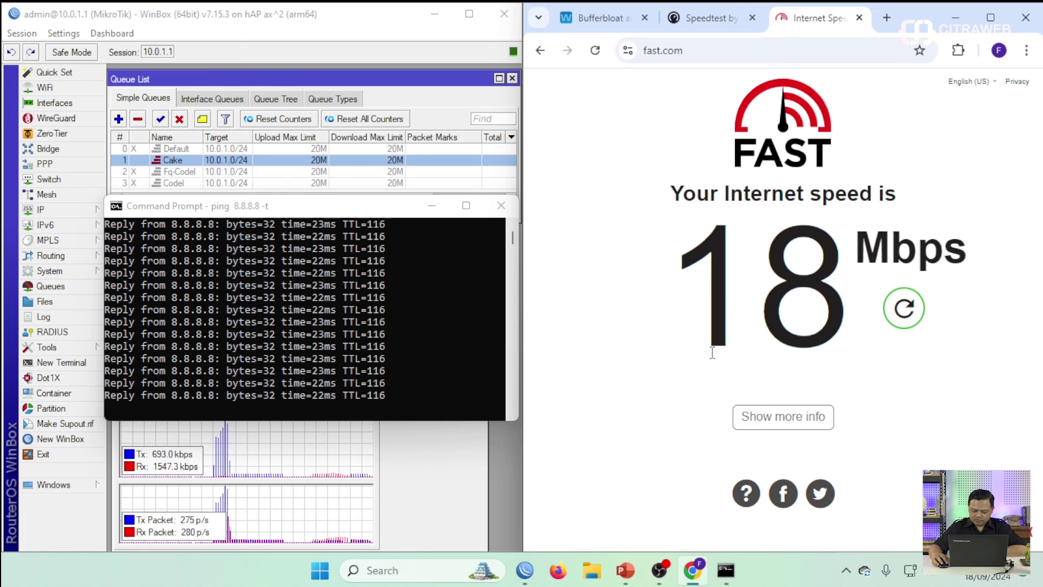
click(783, 417)
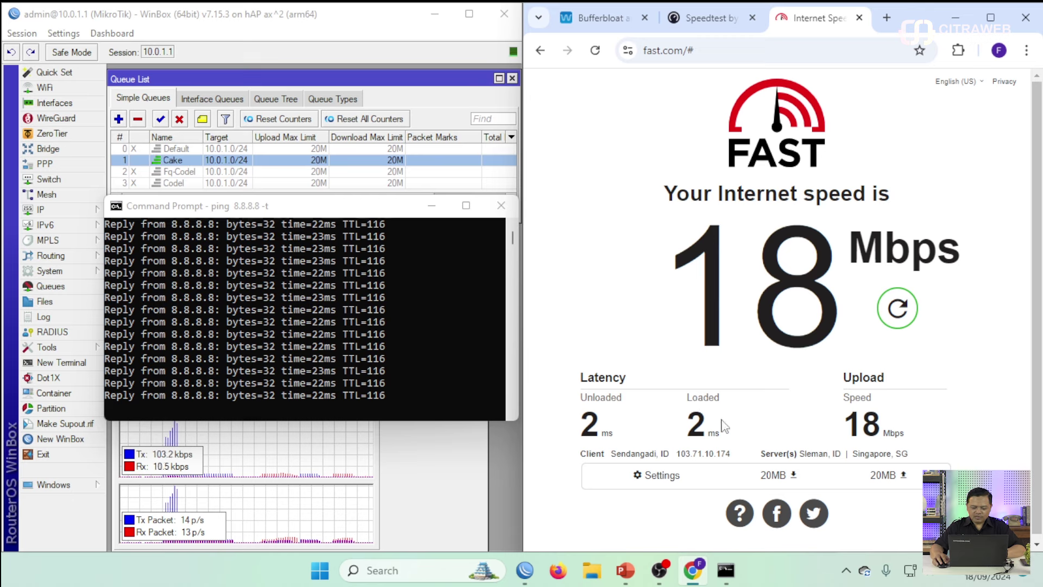
Return to the Waveform bufferbloat results and restart the test with the Cake queue active
click(710, 19)
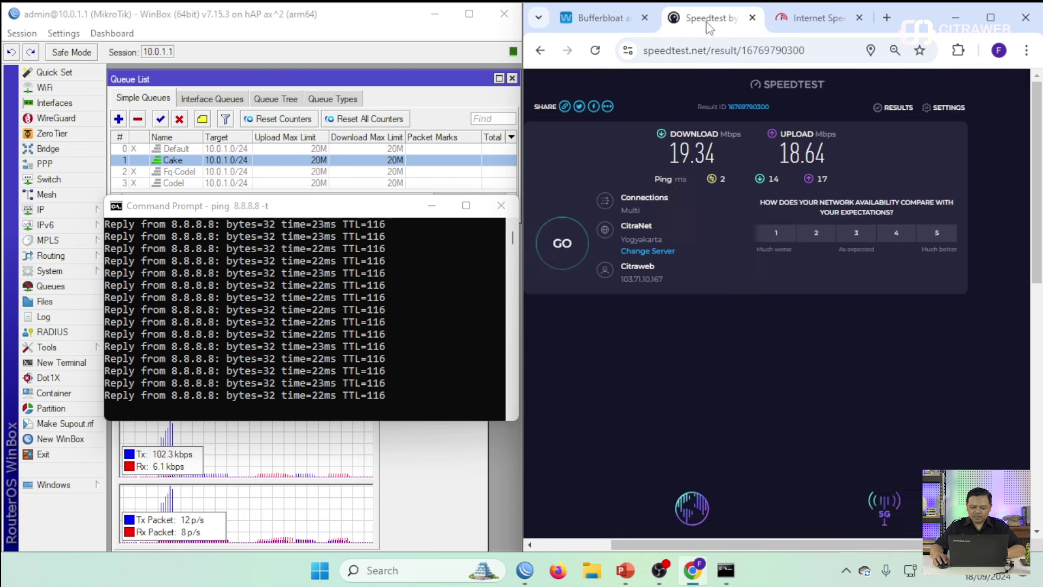
click(598, 17)
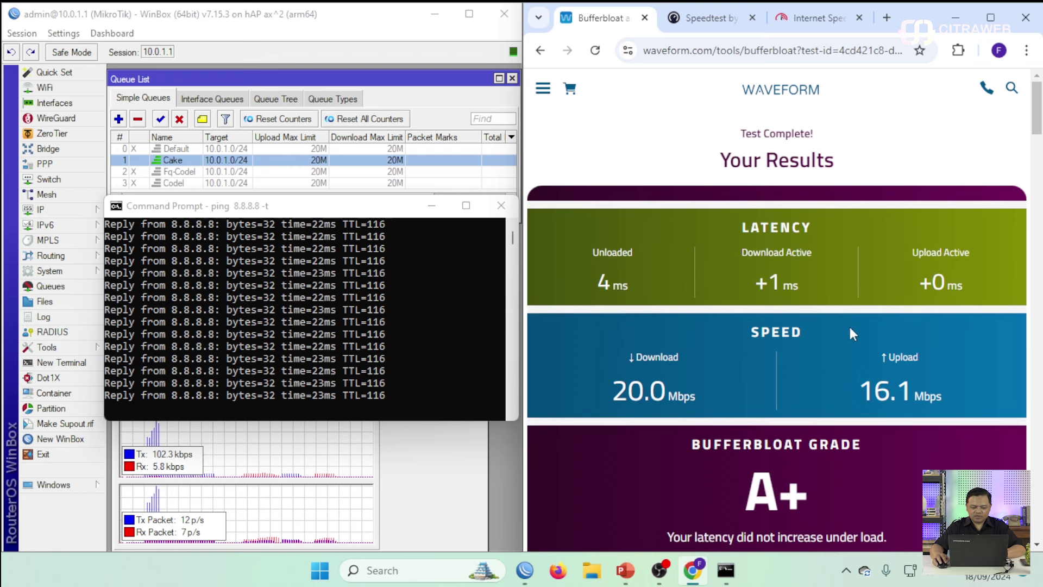
scroll(739, 384, down, 10)
scroll(742, 391, down, 5)
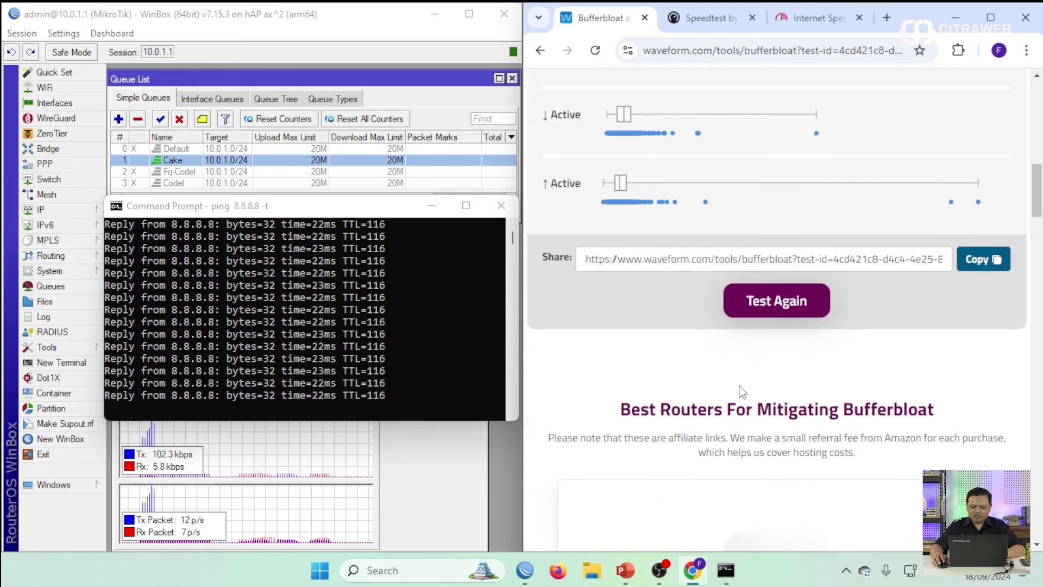
click(769, 311)
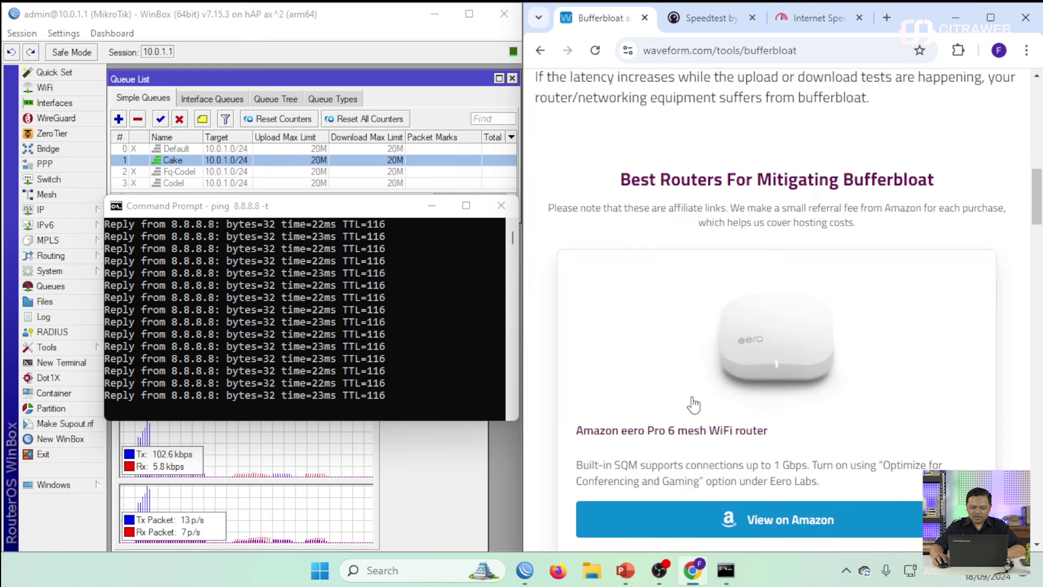